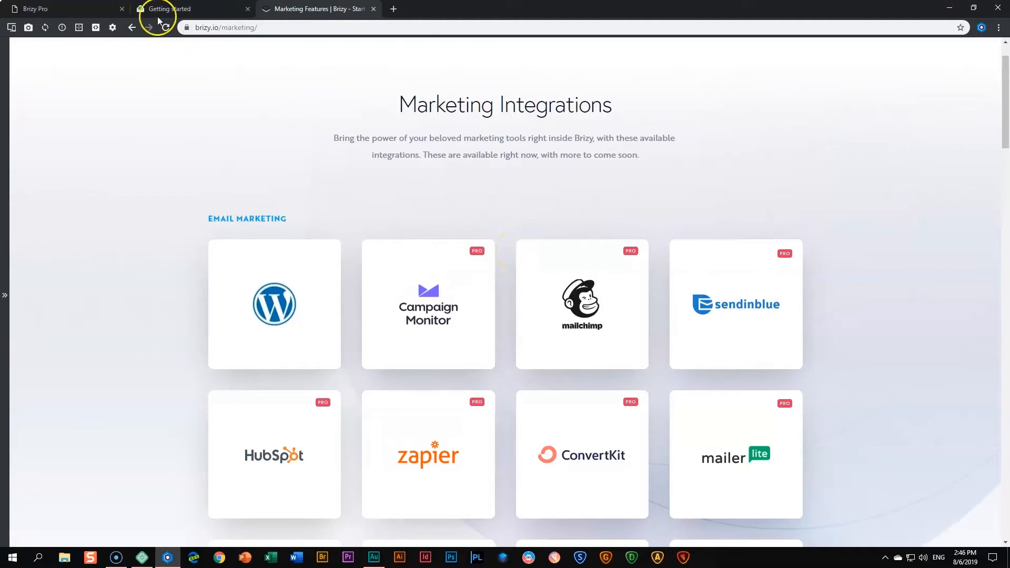
Go to the Brizy Pro site's homepage, look through it, and launch it in the Brizy editor.
left_click(32, 8)
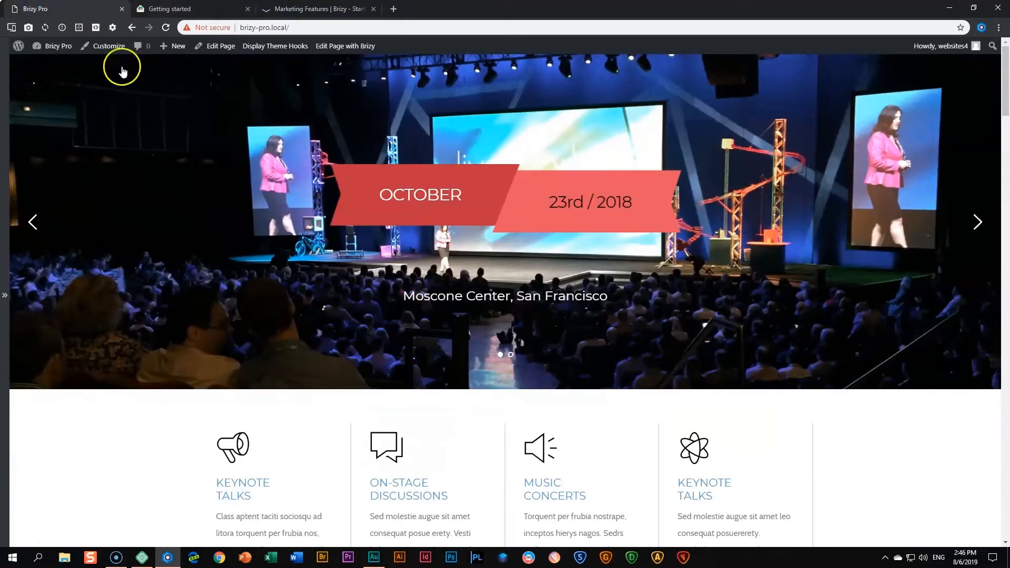
scroll(363, 327, "down", 5)
scroll(370, 330, "down", 20)
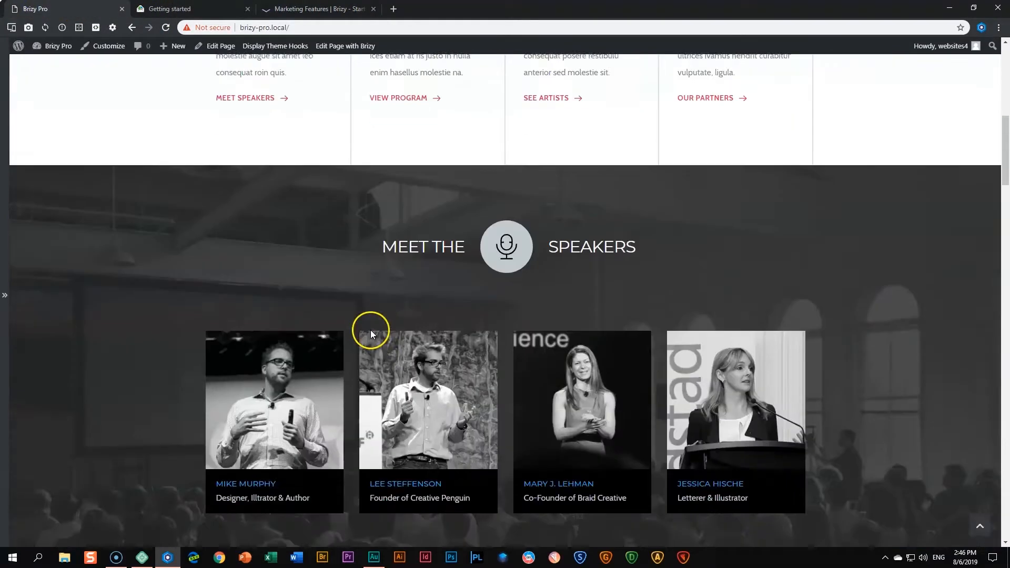
scroll(372, 337, "down", 6)
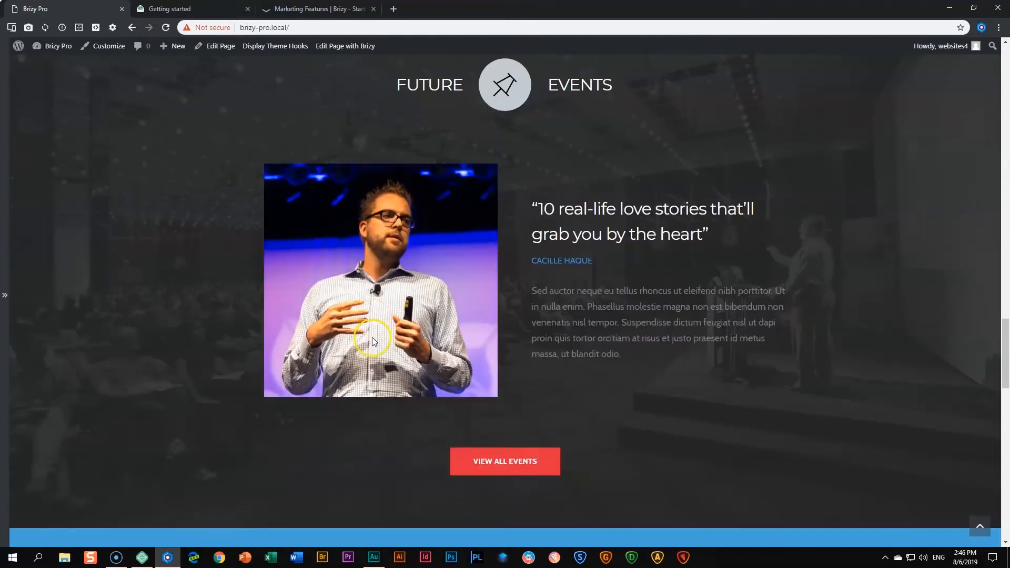
scroll(372, 338, "down", 13)
scroll(376, 342, "down", 8)
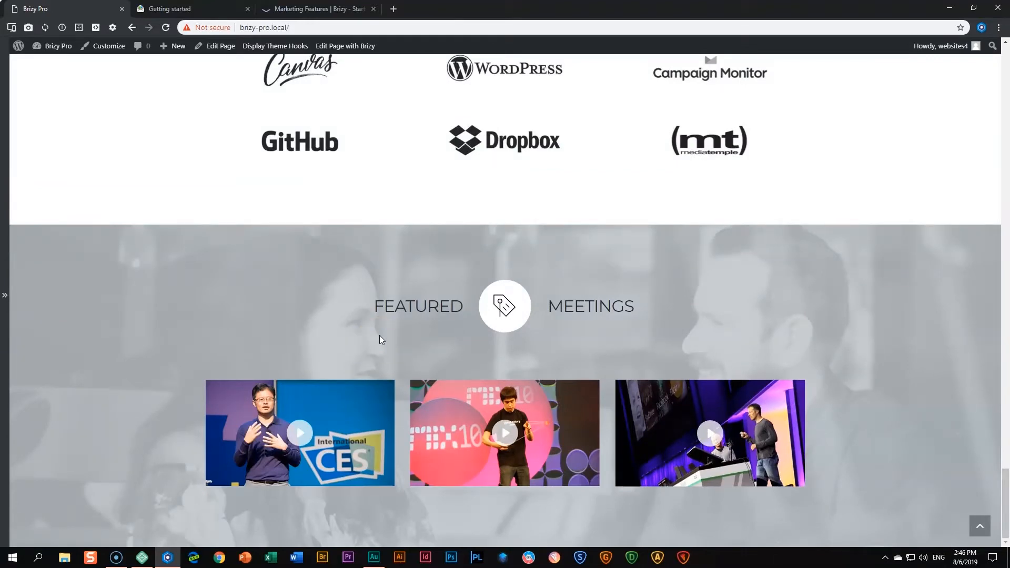
left_click(324, 55)
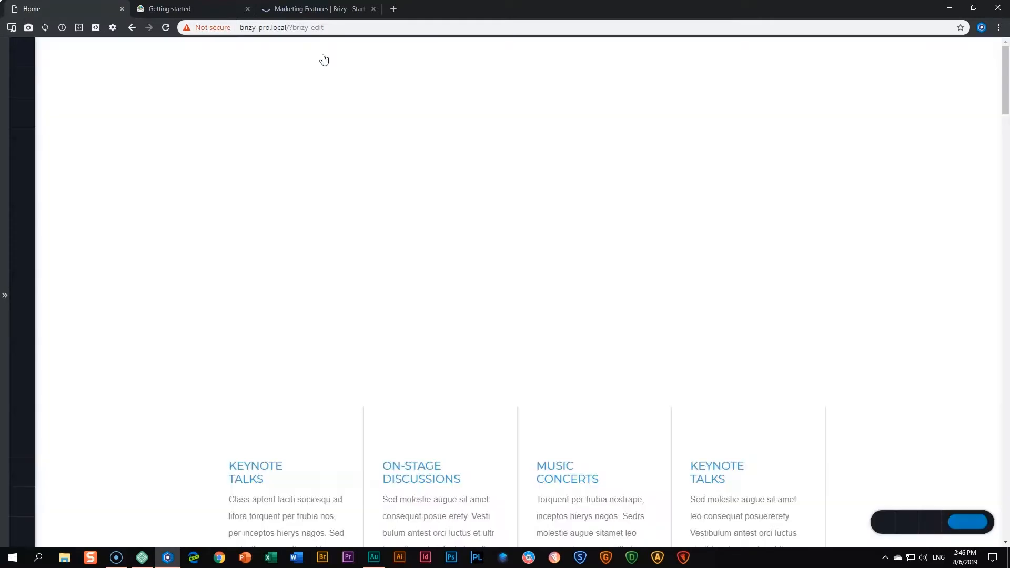
Add an empty two-column block below Featured Meetings and delete its left column, leaving one column.
scroll(368, 297, "down", 9)
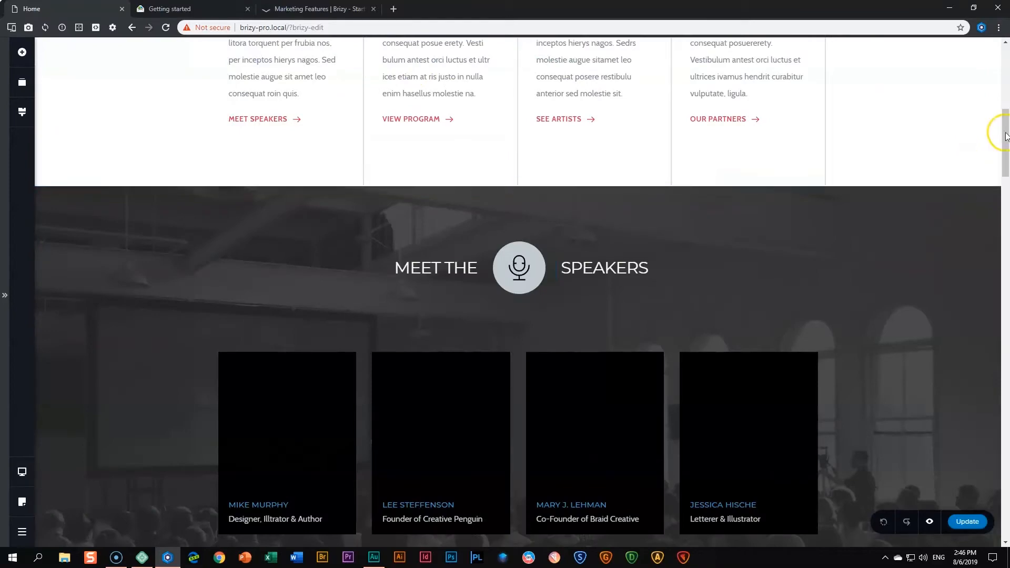
left_click_drag(1004, 136, 994, 500)
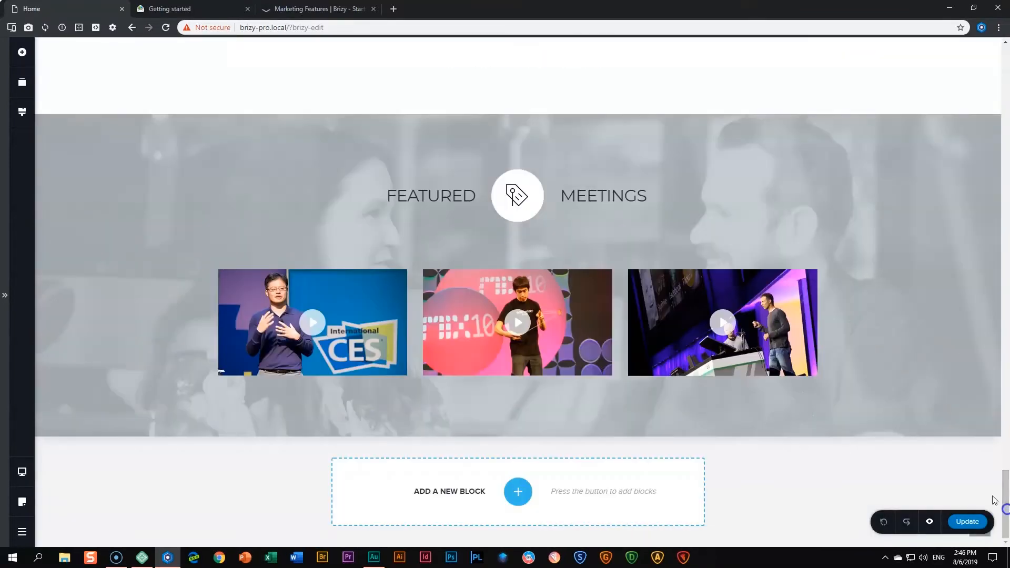
left_click(517, 492)
left_click(340, 148)
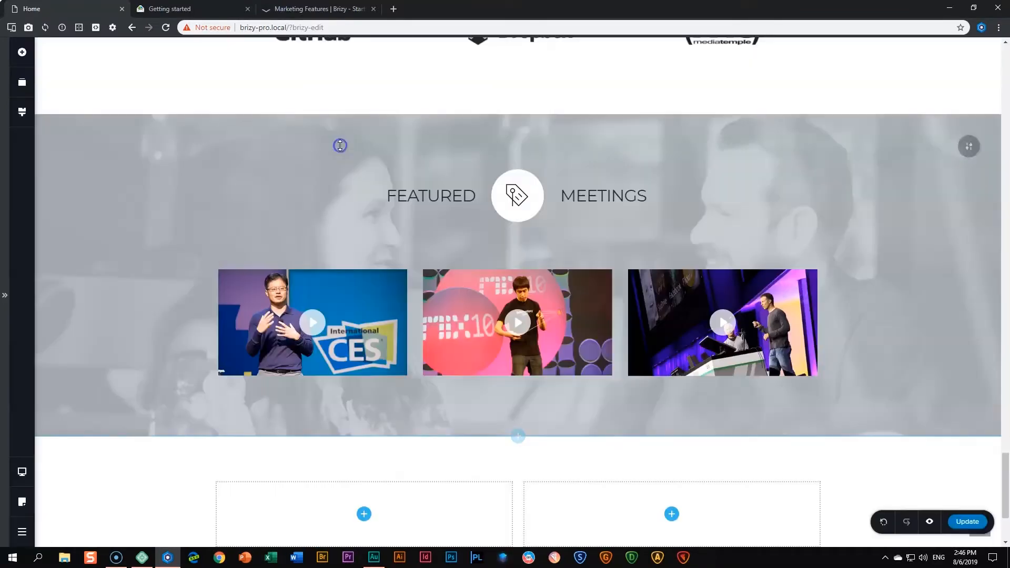
scroll(449, 399, "down", 3)
right_click(453, 360)
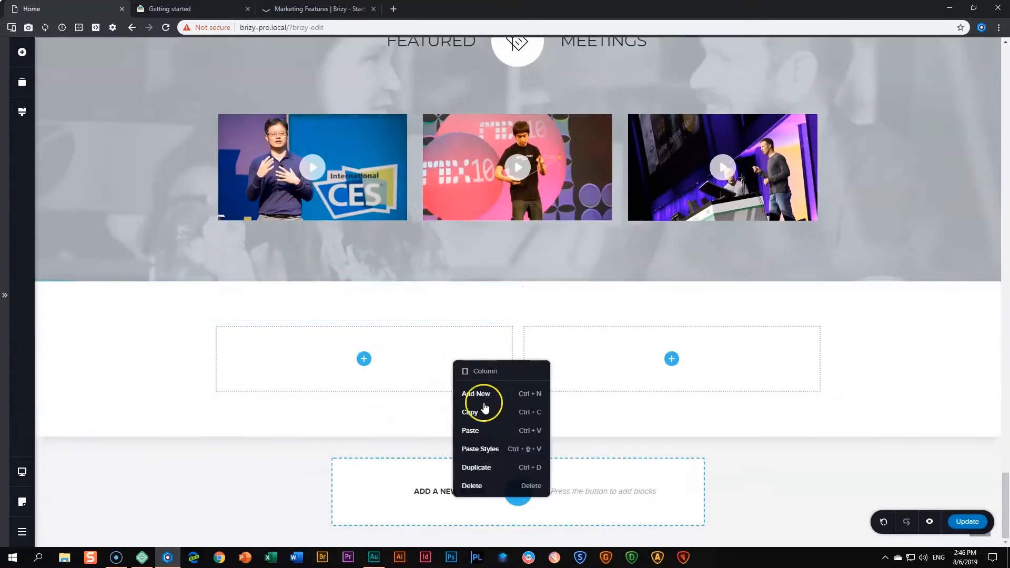
left_click(484, 485)
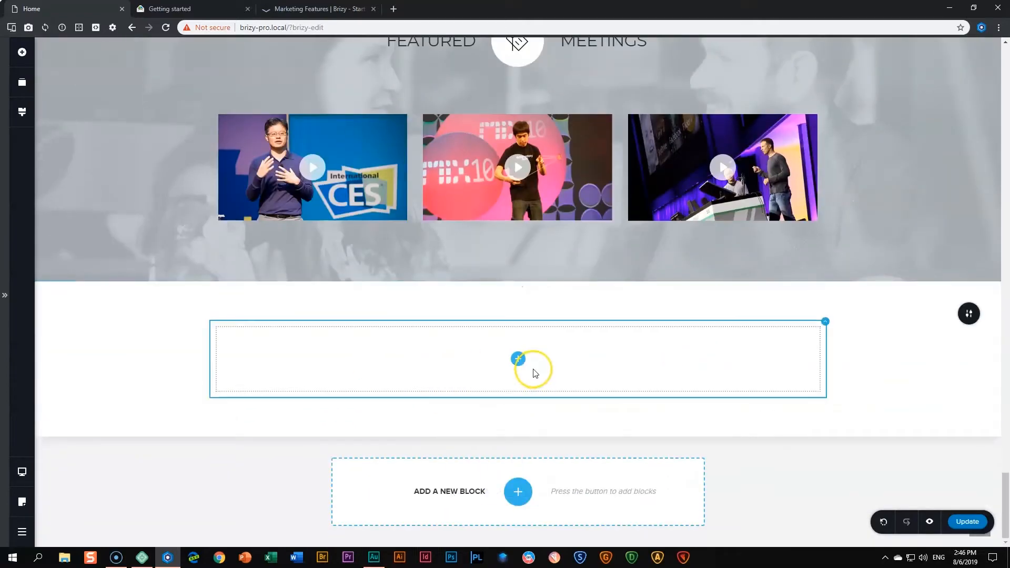
left_click(21, 52)
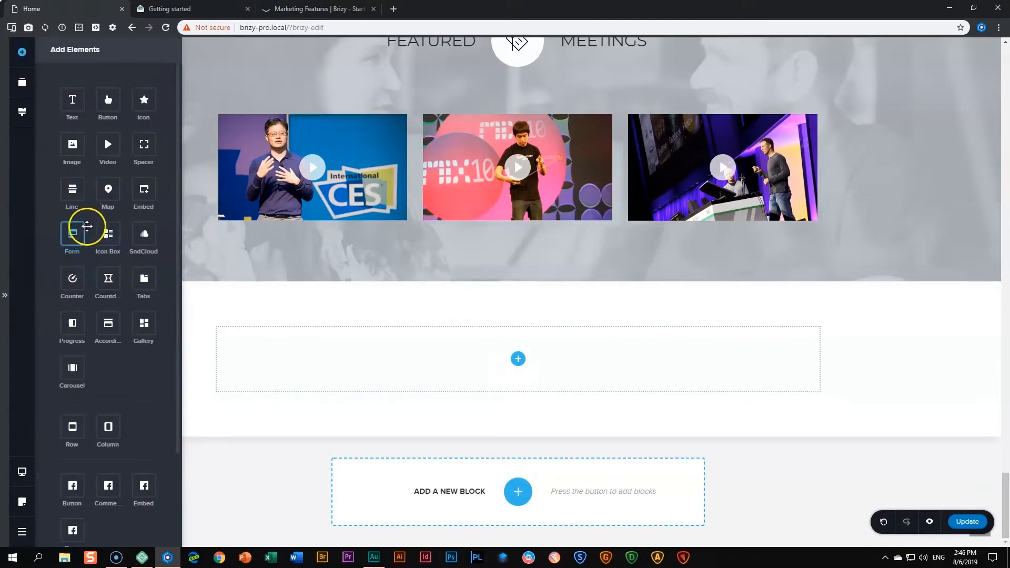
Drop a Form element into the empty column and deselect it to close the elements list.
left_click_drag(72, 234, 510, 374)
scroll(518, 379, "down", 2)
left_click(858, 315)
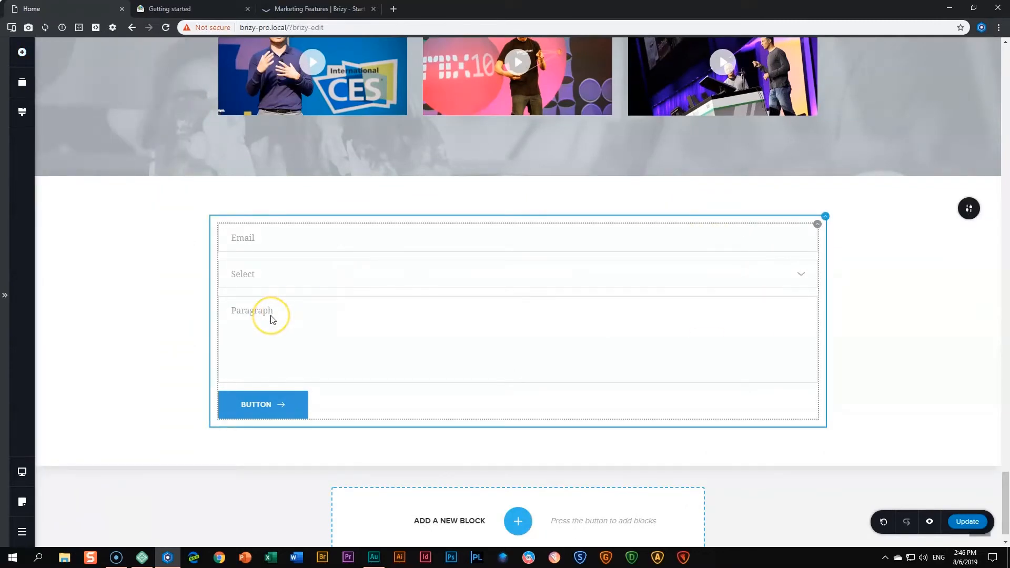
left_click(266, 234)
Delete the form's Select and Paragraph fields.
left_click(243, 274)
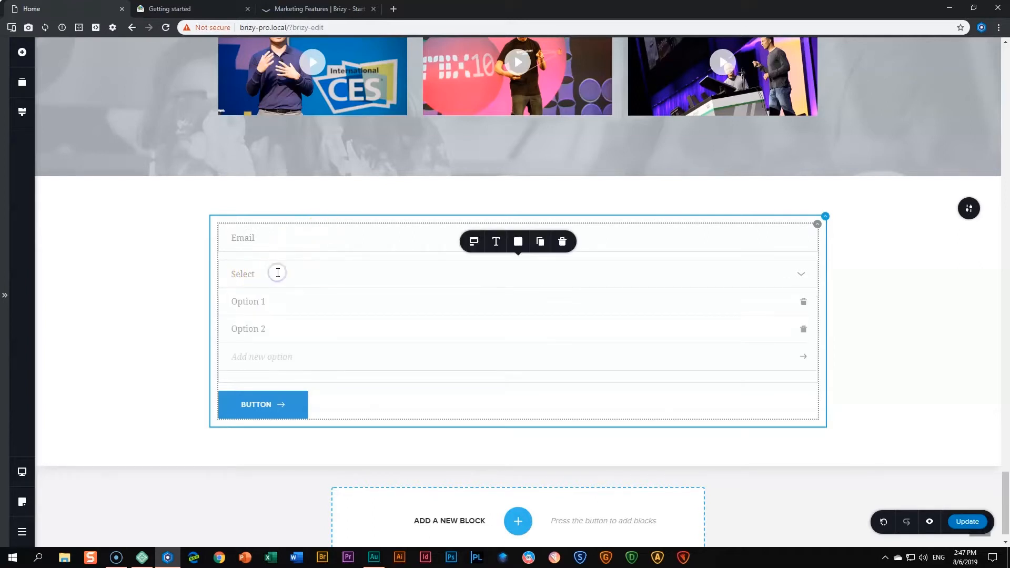
left_click(562, 242)
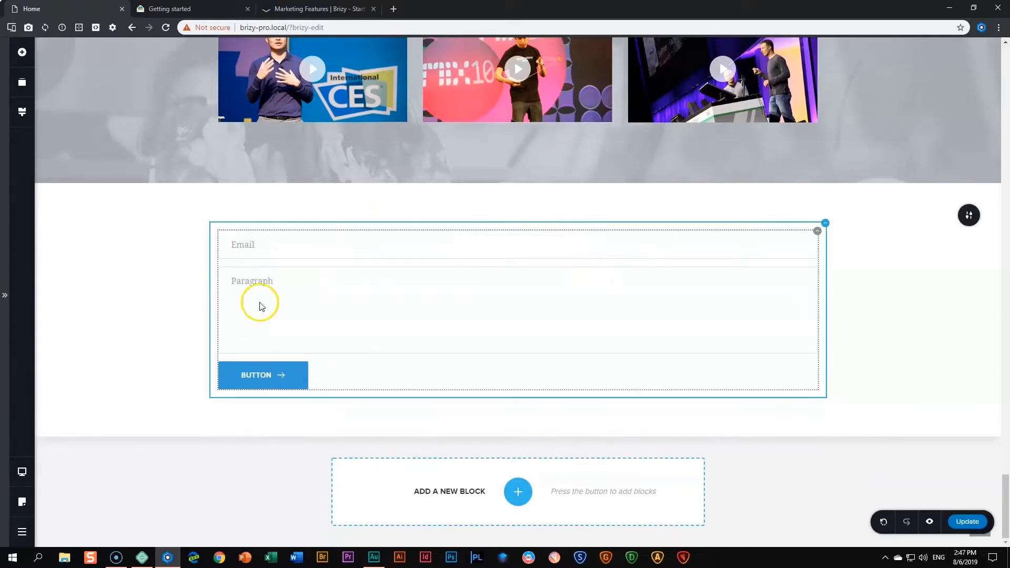
left_click(292, 291)
left_click(564, 247)
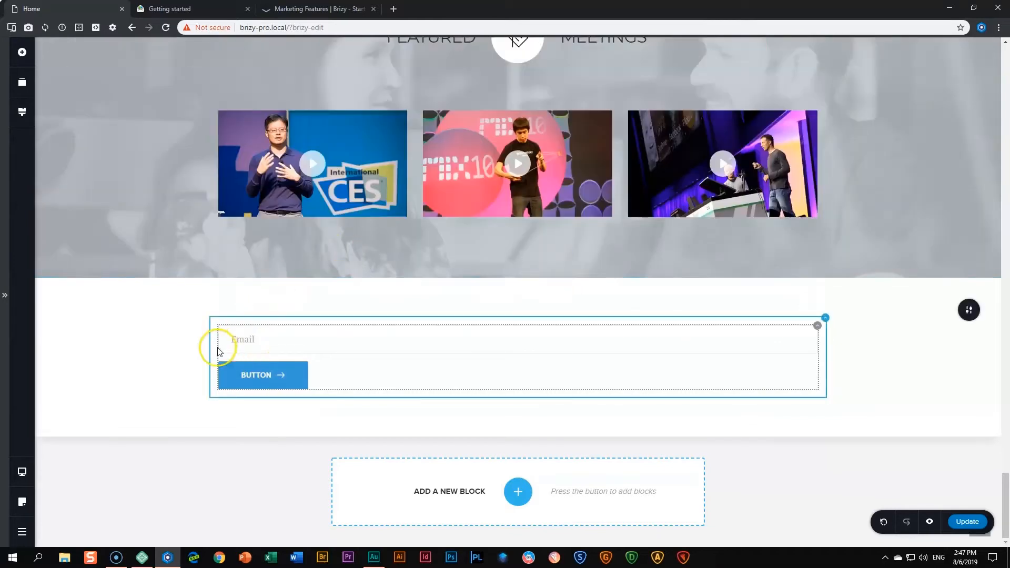
Check the remaining field's settings and keep its Field Type as Email.
left_click(274, 341)
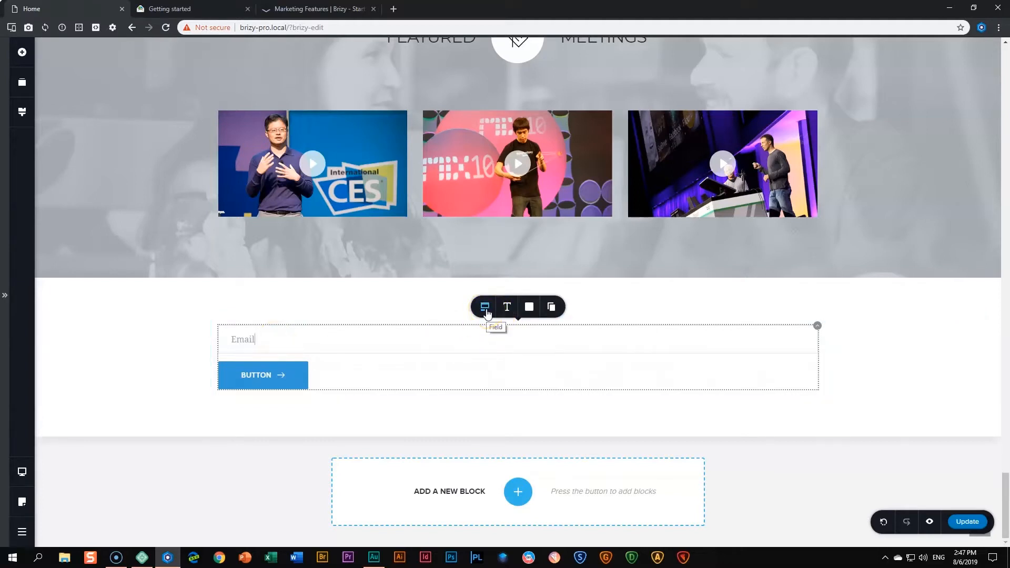
left_click(485, 310)
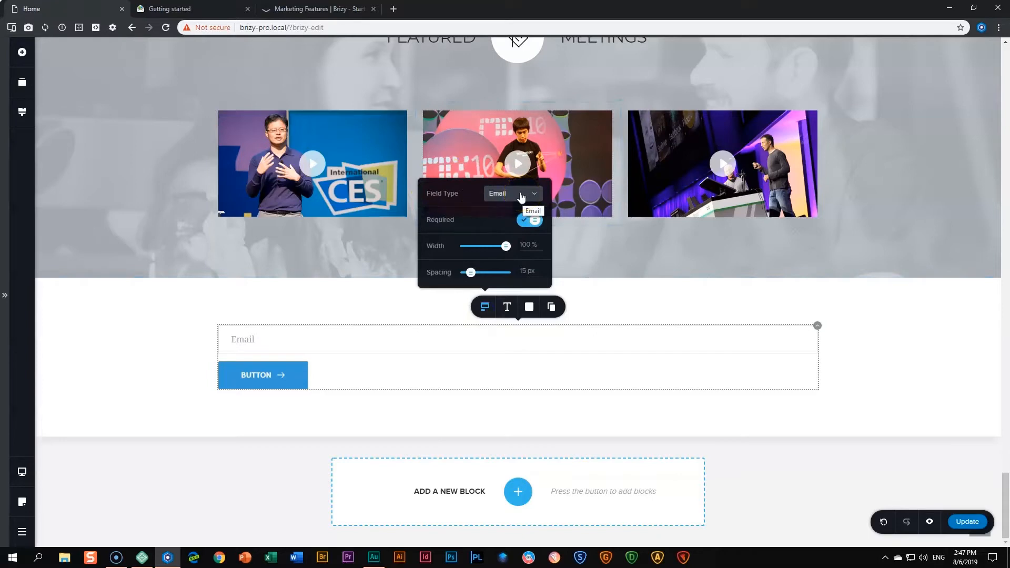
left_click(520, 196)
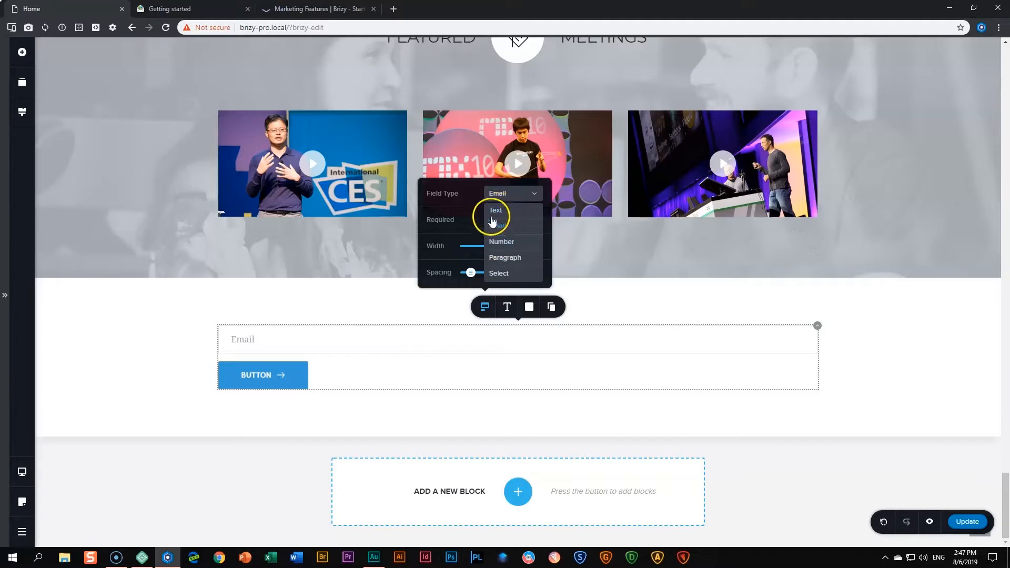
left_click(472, 194)
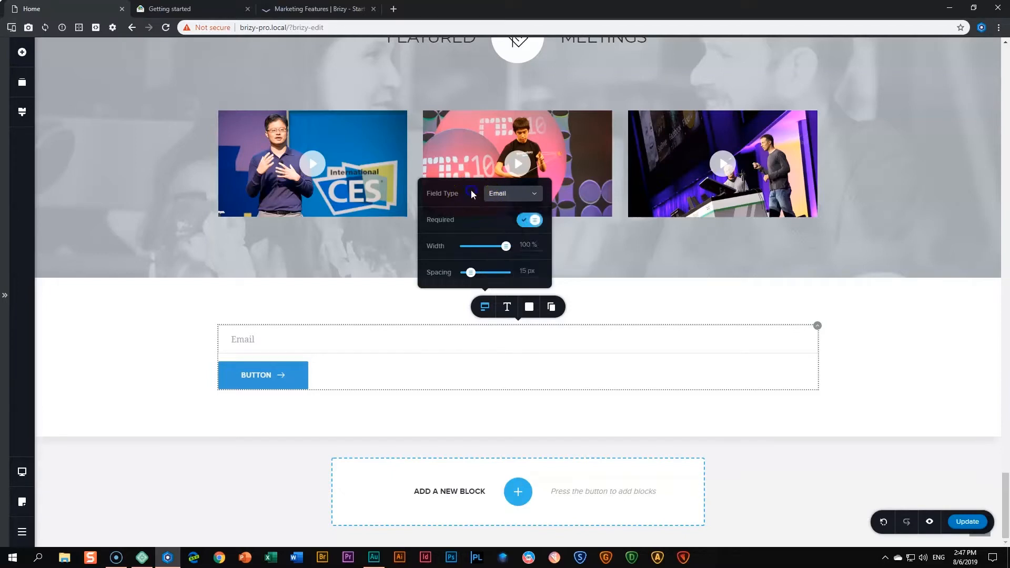
left_click(191, 372)
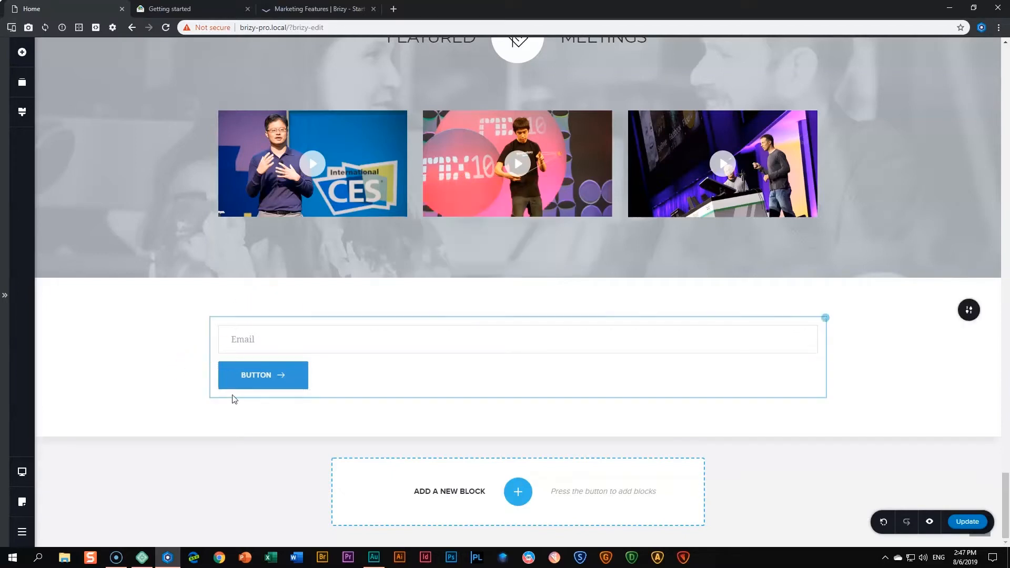
Change the form button's label text to SUBMIT.
left_click(253, 378)
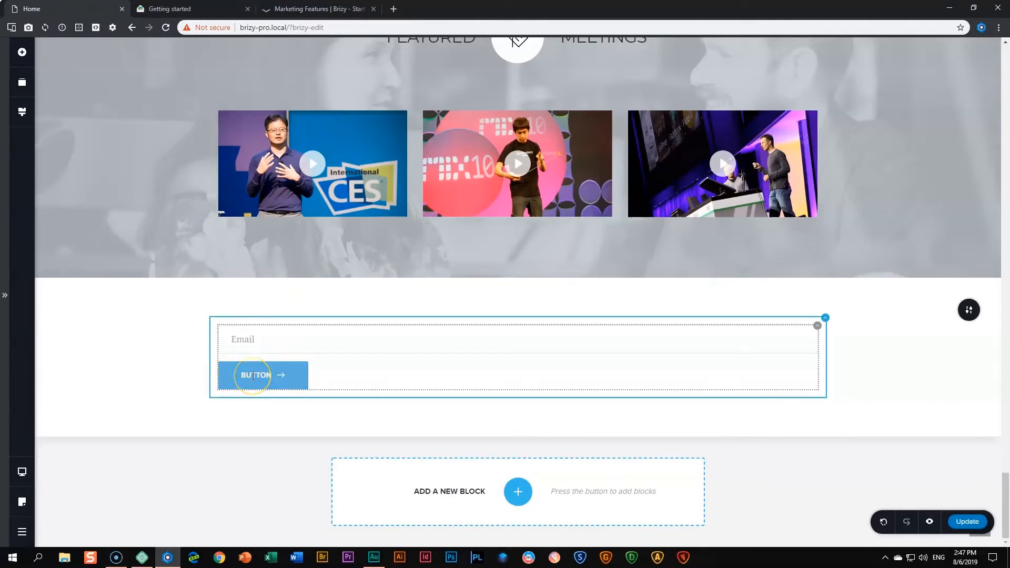
double_click(253, 376)
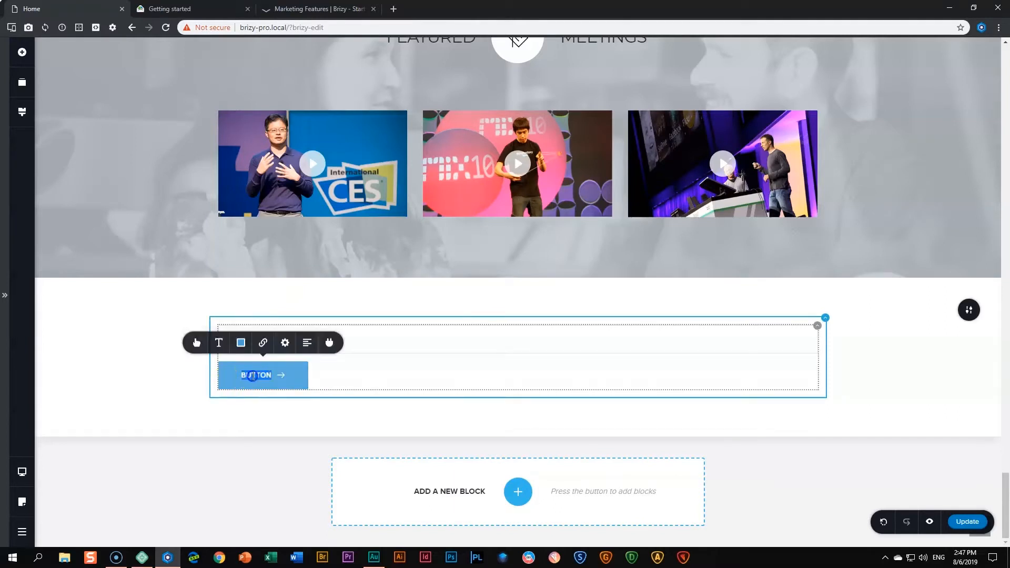
type("submit")
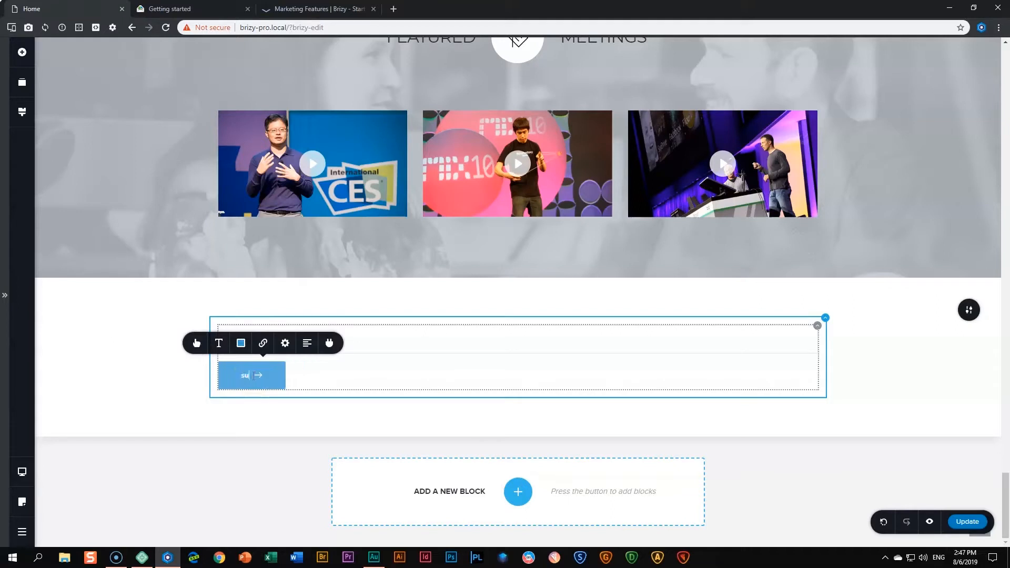
key("BackSpace")
key("BackSpace")
key("BackSpace")
key("BackSpace")
key("BackSpace")
key("BackSpace")
type("submit")
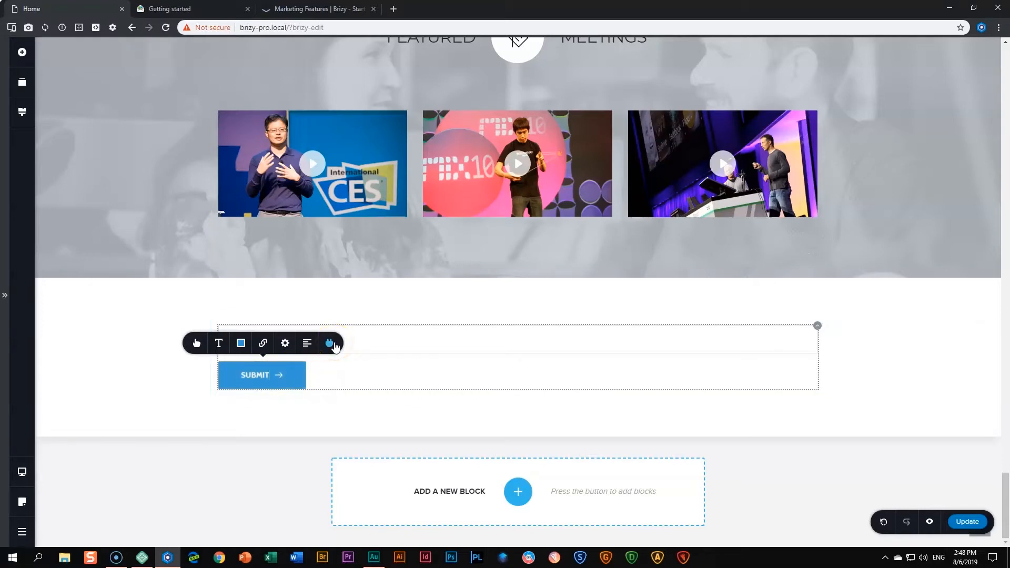
Choose Campaign Monitor from the form's integrations and go to the Campaign Monitor account.
left_click(334, 347)
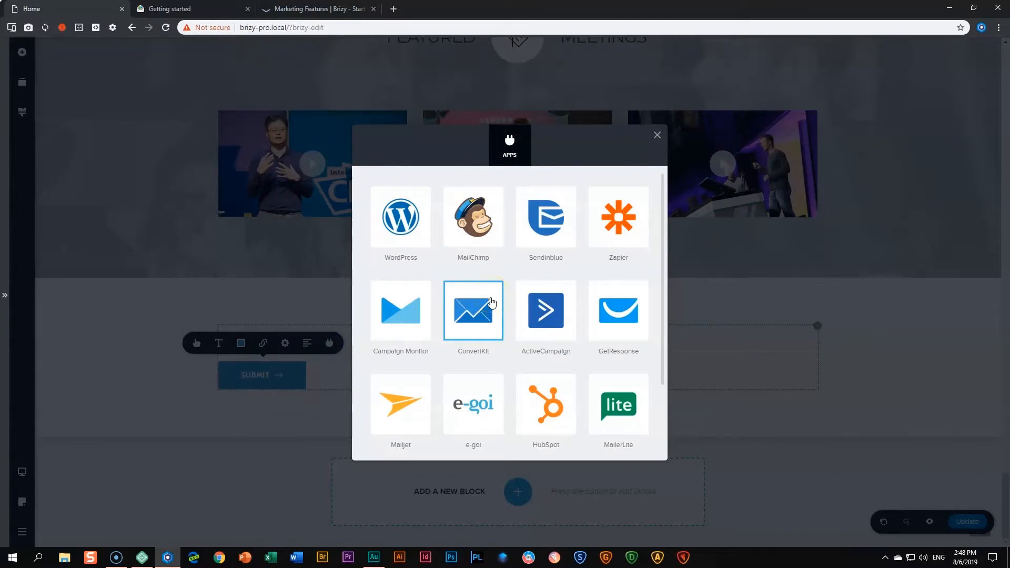
left_click(392, 311)
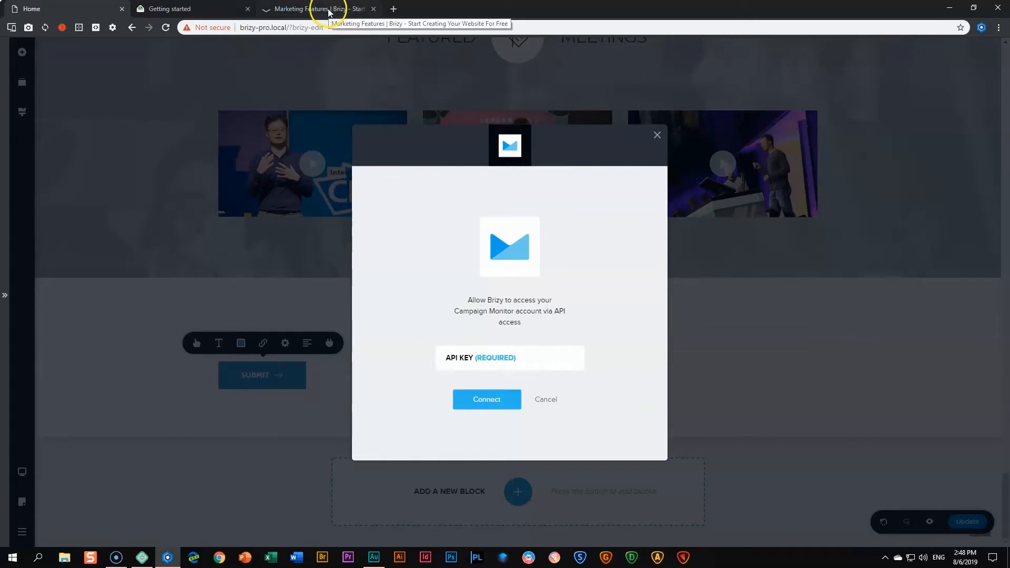
left_click(203, 8)
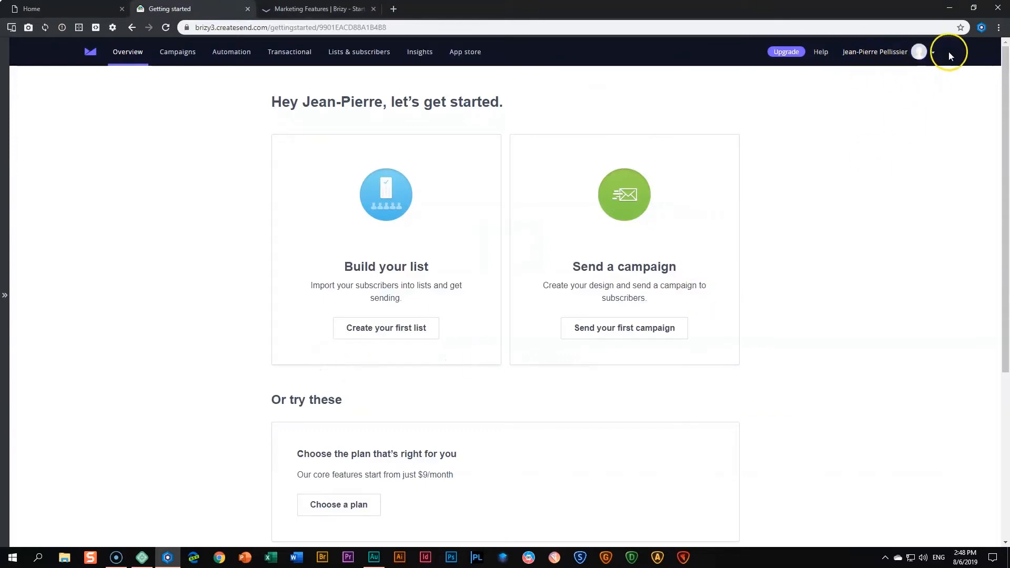
Generate a new API key under Account settings > API keys, confirming with the account password.
left_click(928, 51)
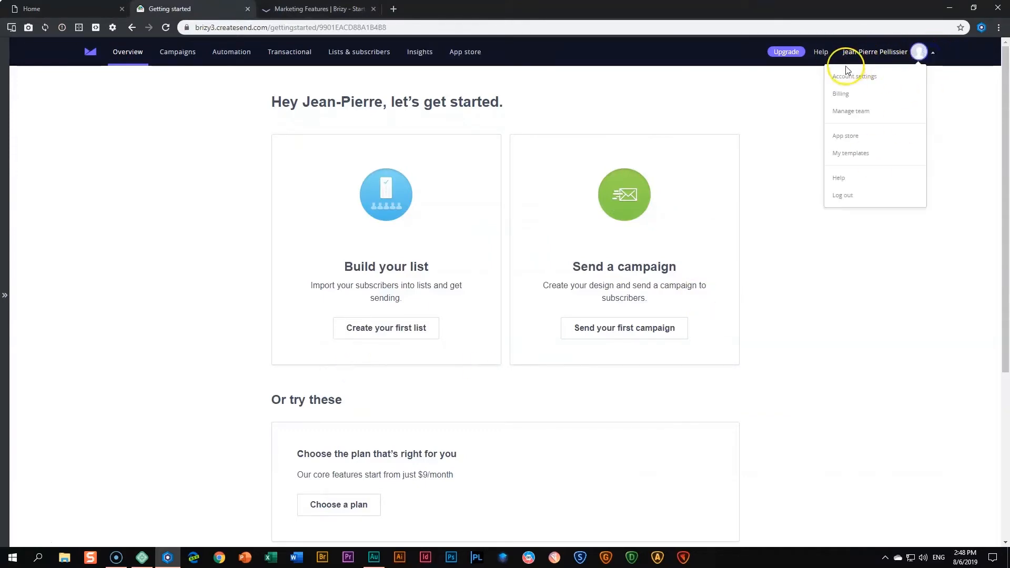
left_click(842, 85)
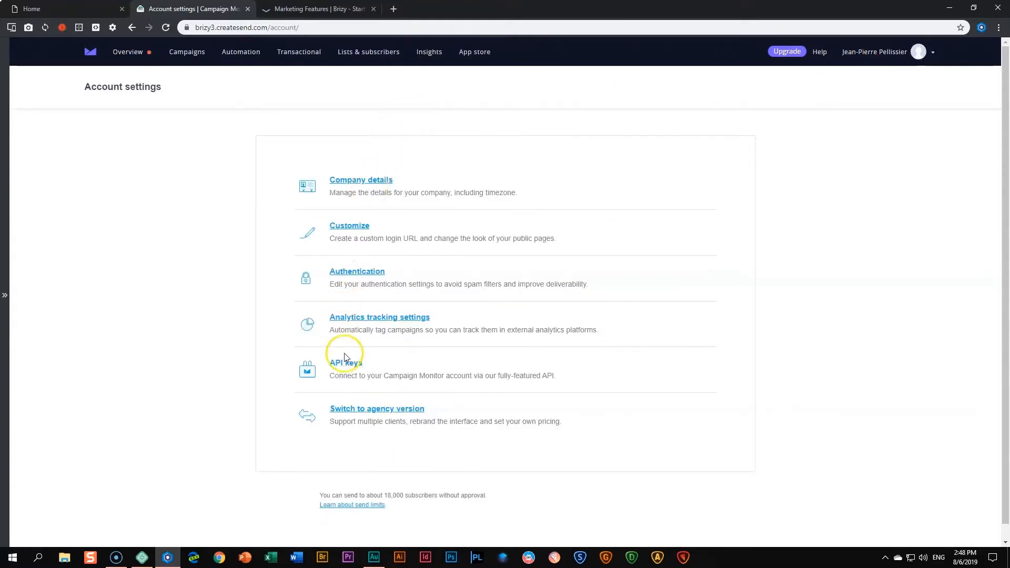
left_click(346, 364)
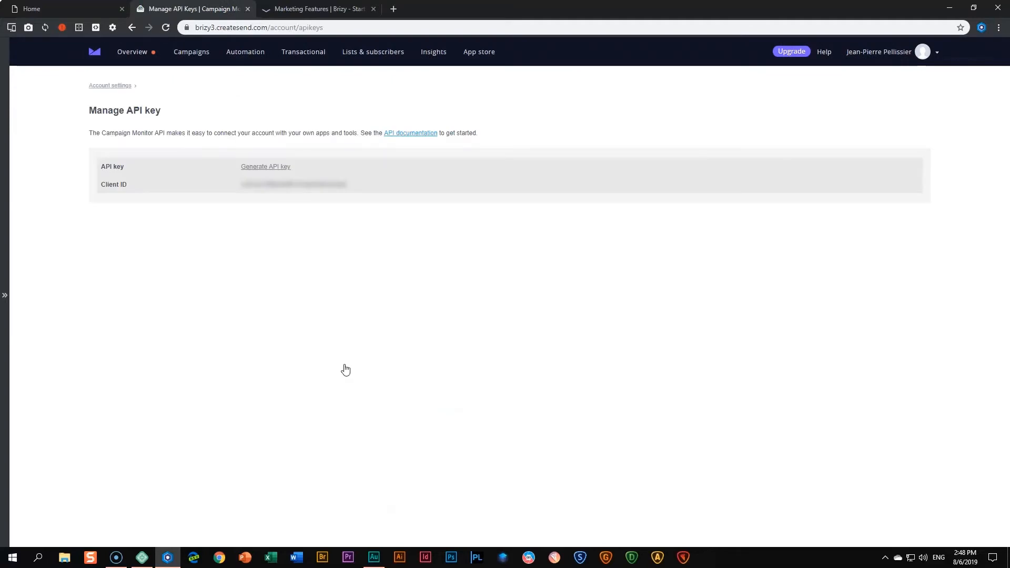
left_click(266, 167)
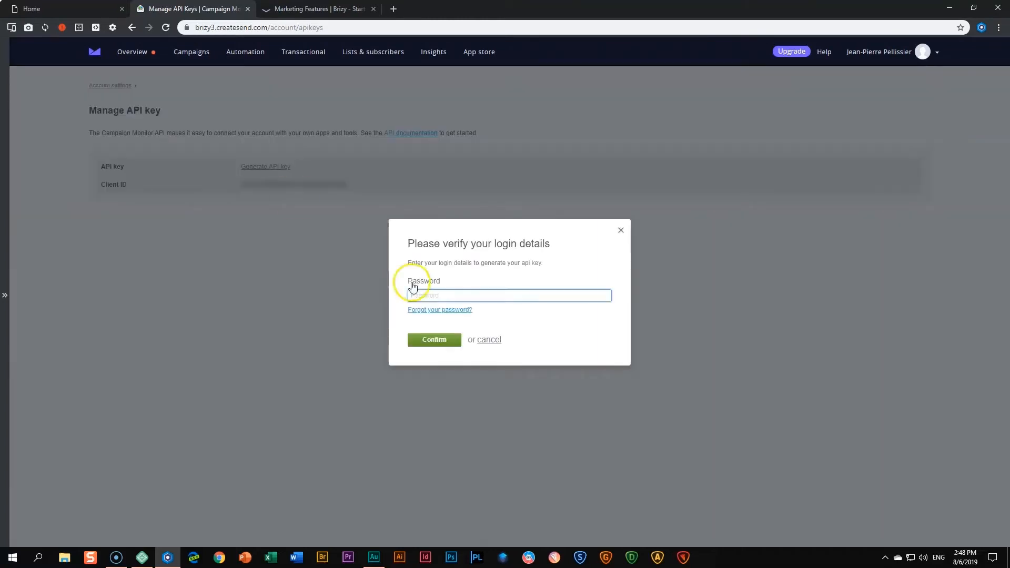
left_click(433, 296)
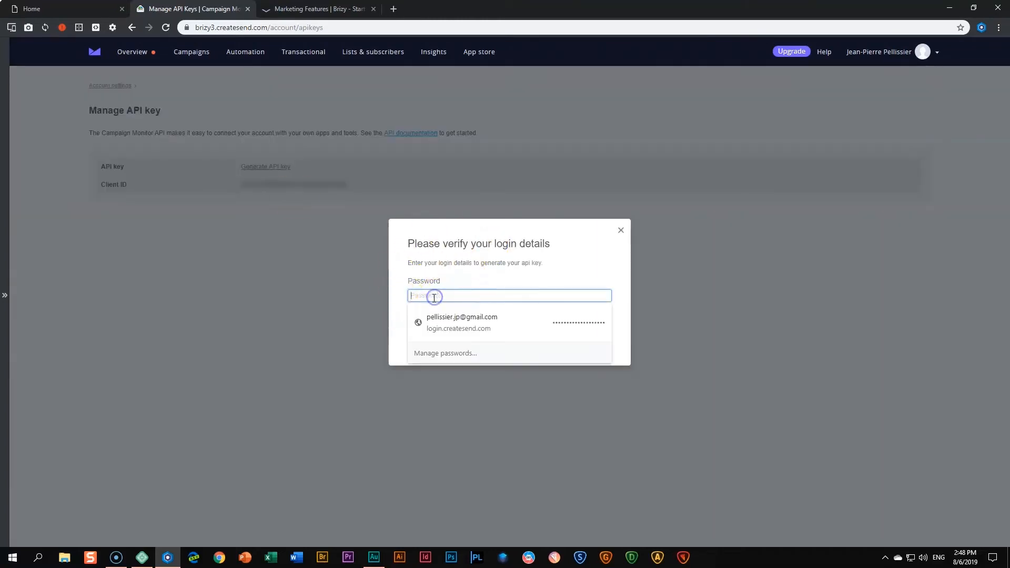
left_click(421, 322)
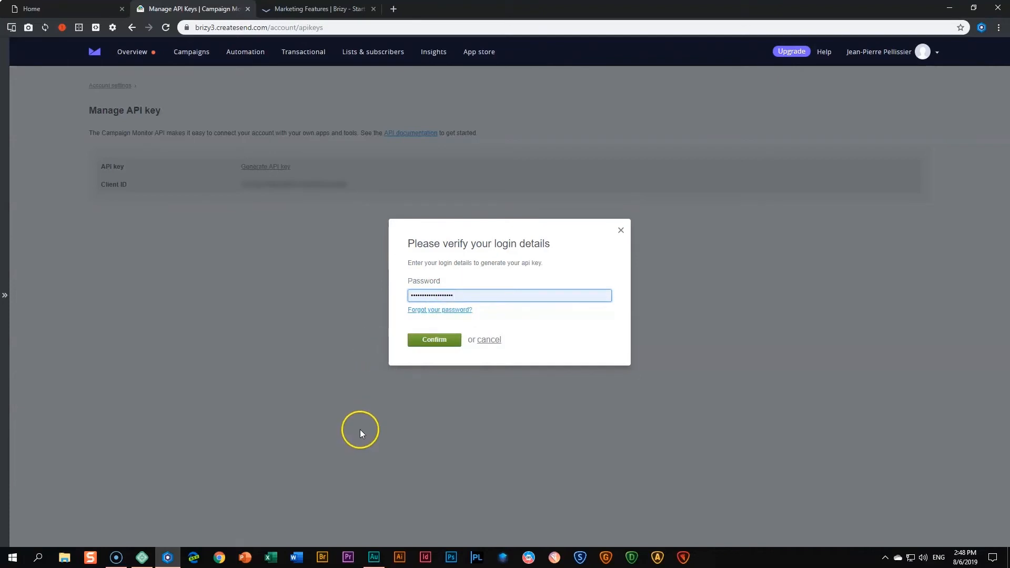
left_click(438, 343)
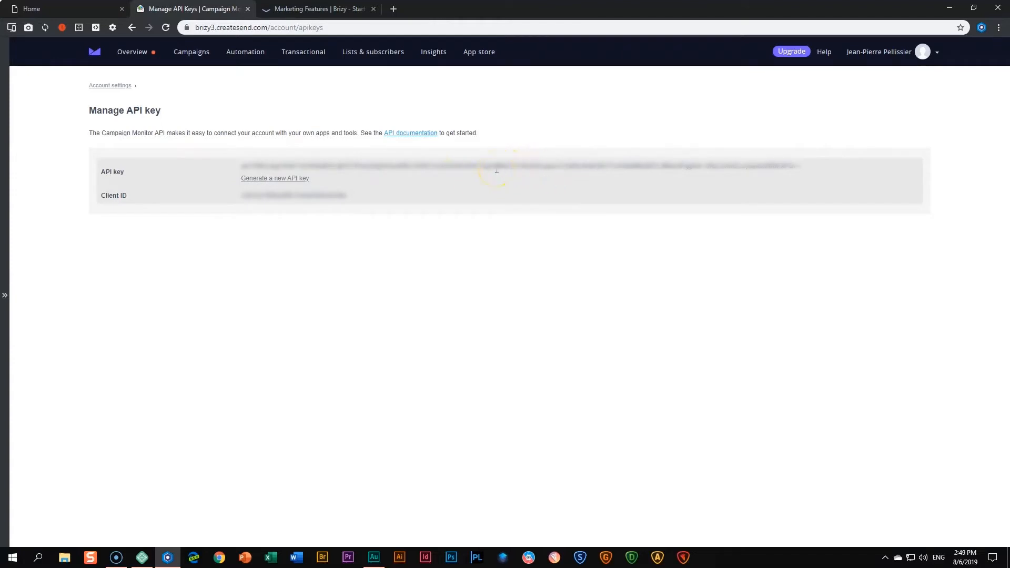
Select the entire generated API key for copying.
double_click(496, 170)
left_click(496, 169)
left_click_drag(802, 167, 242, 166)
Paste the API key into Brizy's API KEY field and connect to Campaign Monitor.
left_click(72, 9)
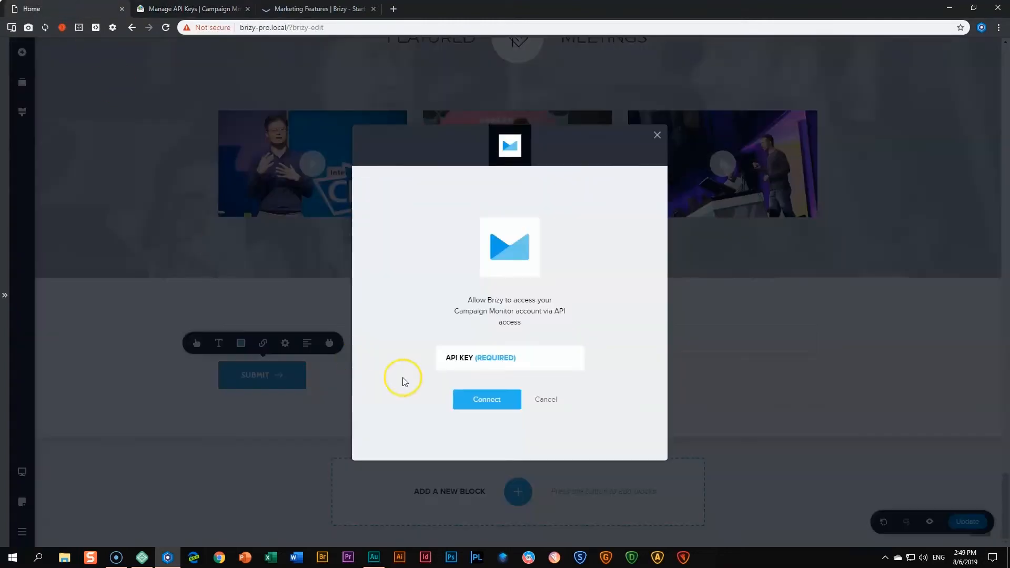
left_click(473, 356)
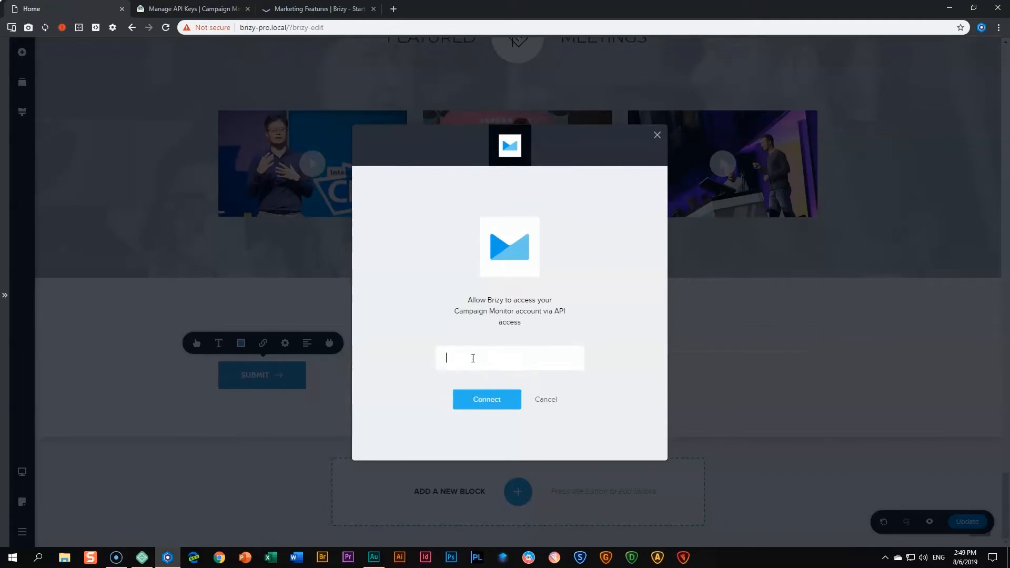
key("ctrl+v")
left_click(489, 406)
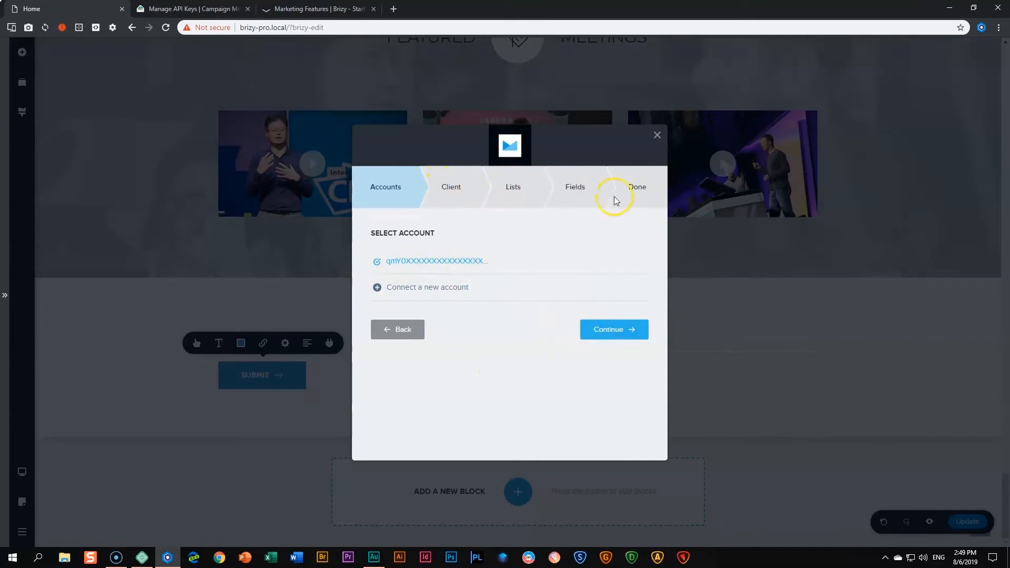
Accept the connected account, the Brizy client and the existing subscriber list.
left_click(599, 327)
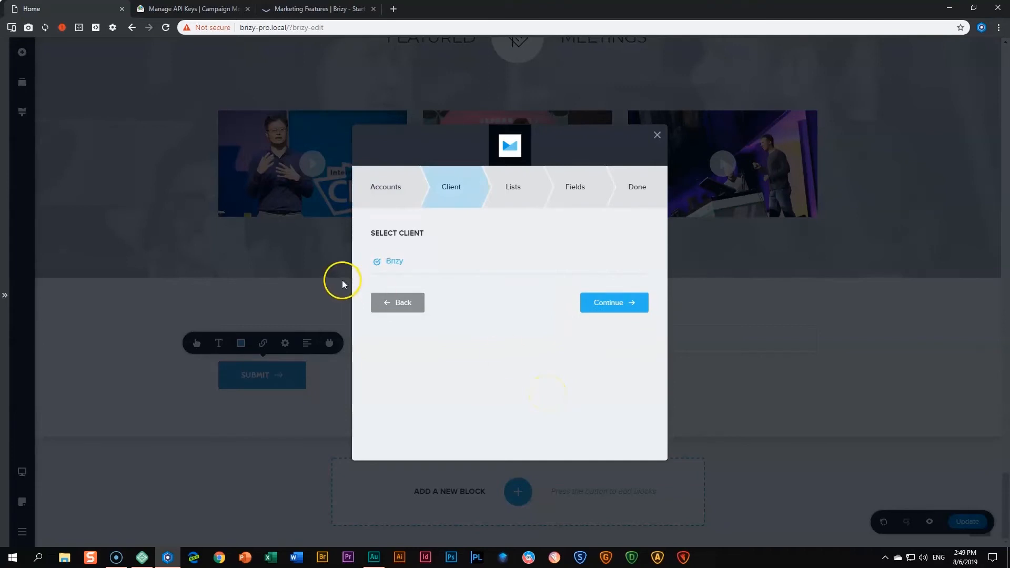
left_click(610, 303)
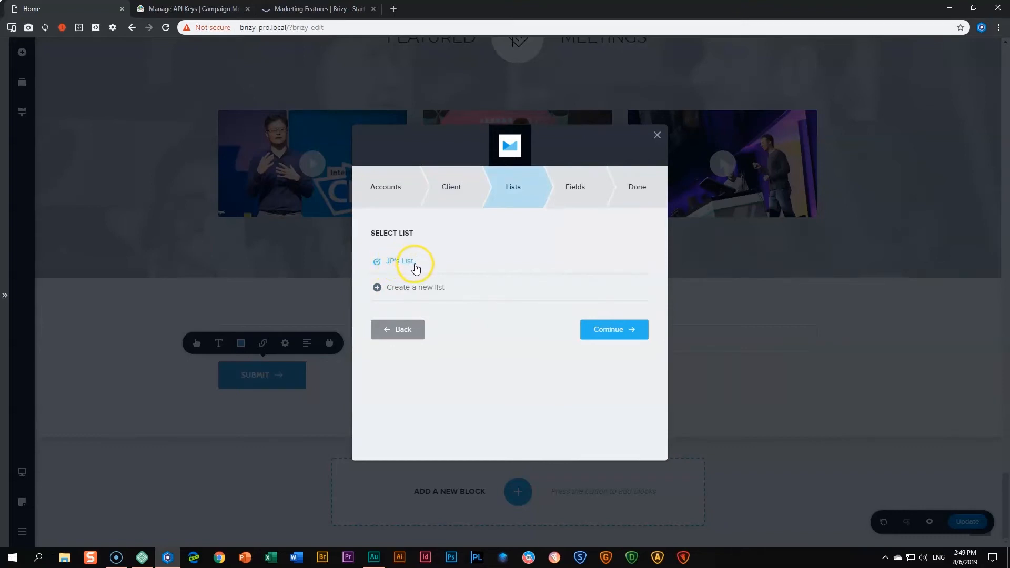
left_click(598, 329)
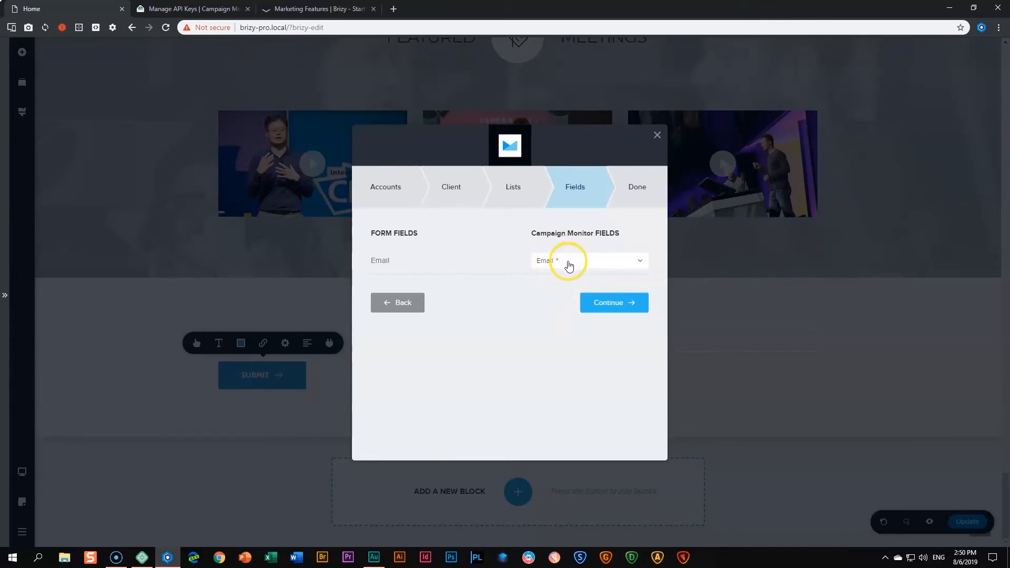
Map the form's Email to Campaign Monitor's 'Email *' field, continue, and close the success message.
left_click(561, 262)
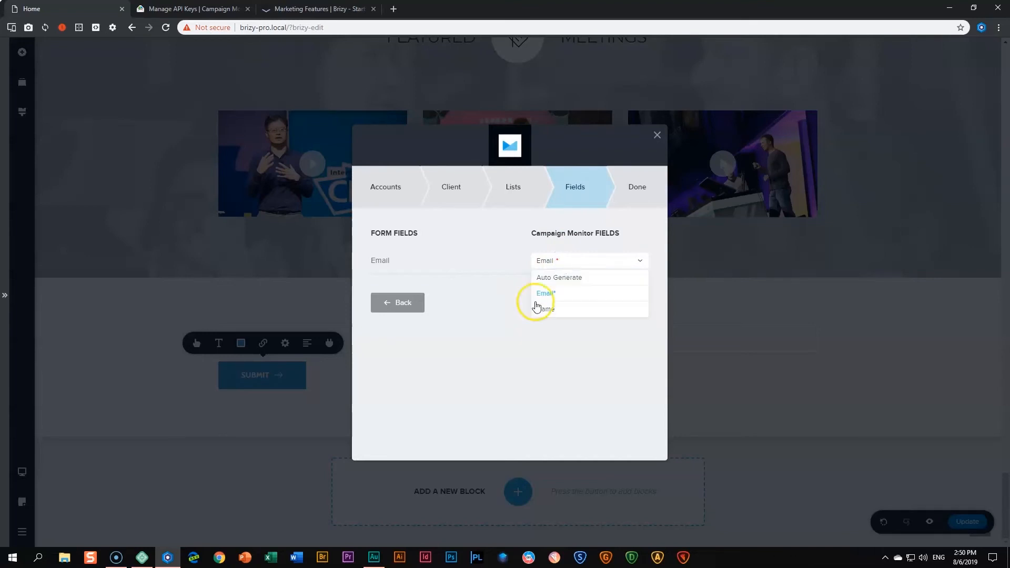
left_click(558, 262)
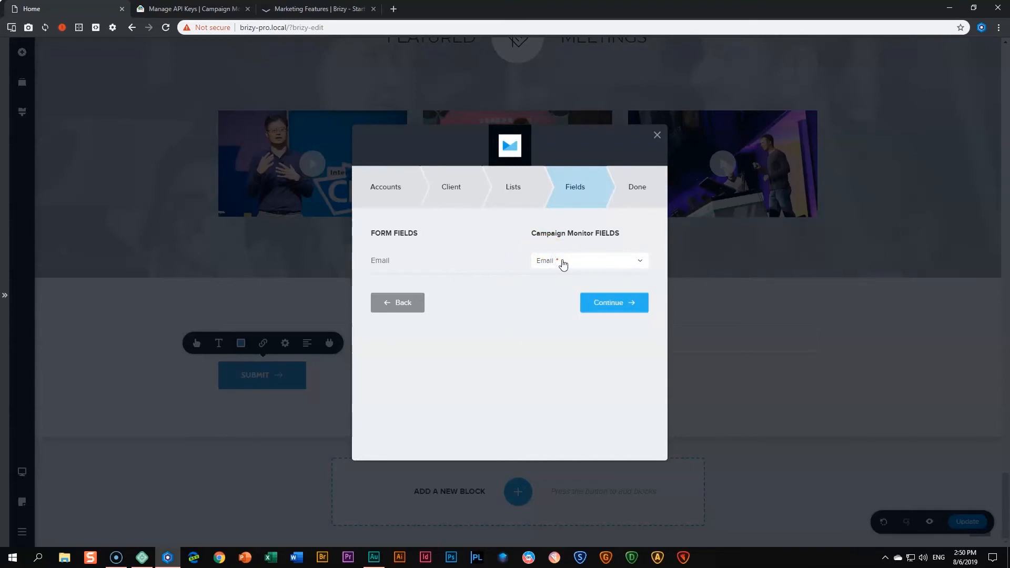
left_click(561, 268)
left_click(602, 303)
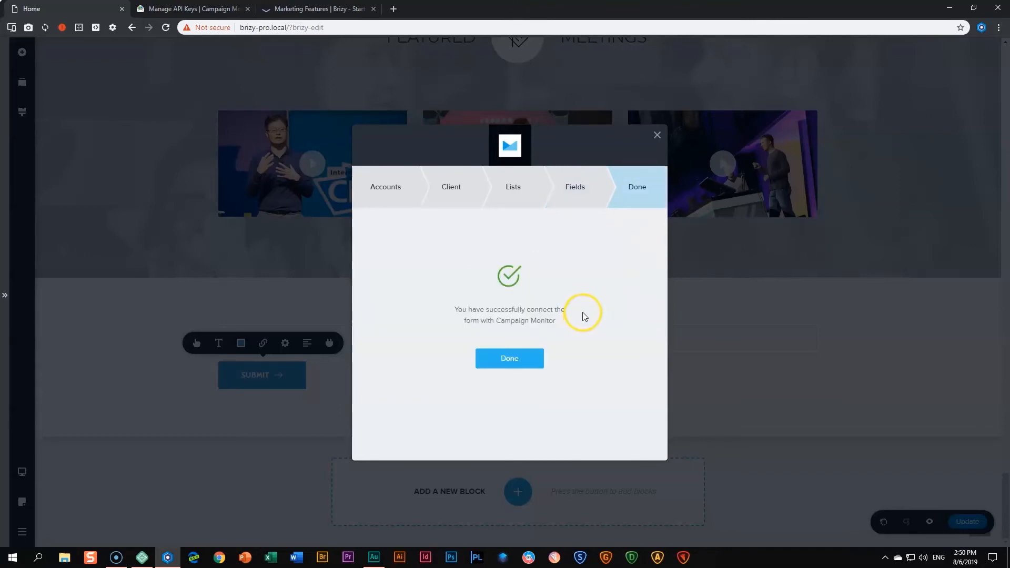
left_click(508, 351)
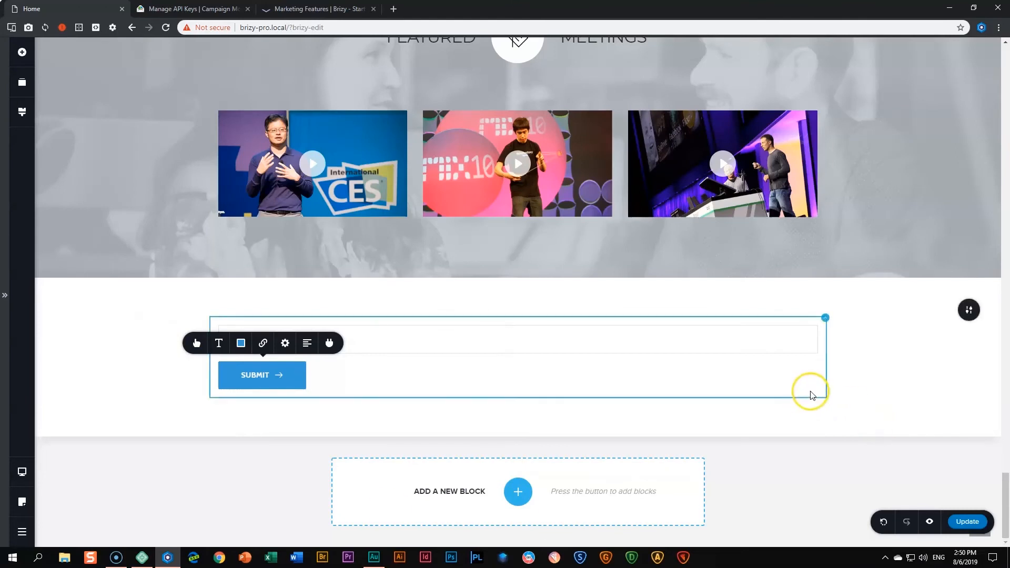
Save the page and open its live preview down to the signup form.
left_click(966, 522)
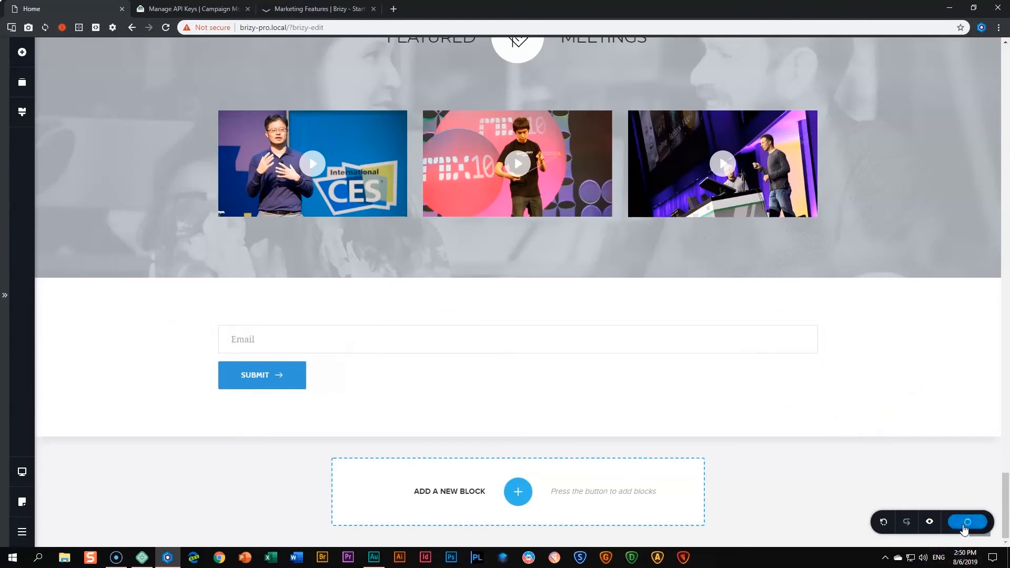
left_click(929, 524)
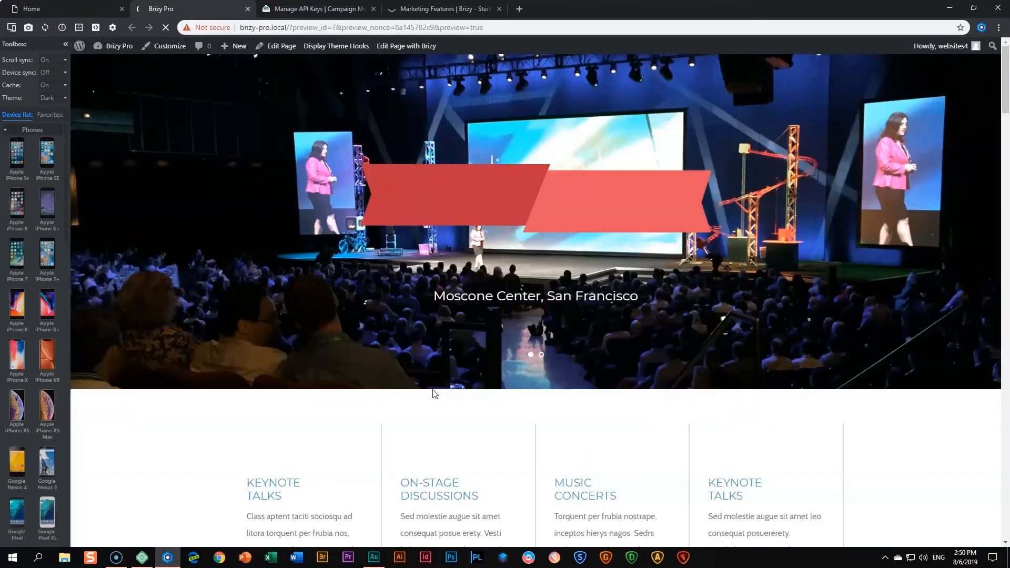
left_click_drag(1004, 74, 997, 492)
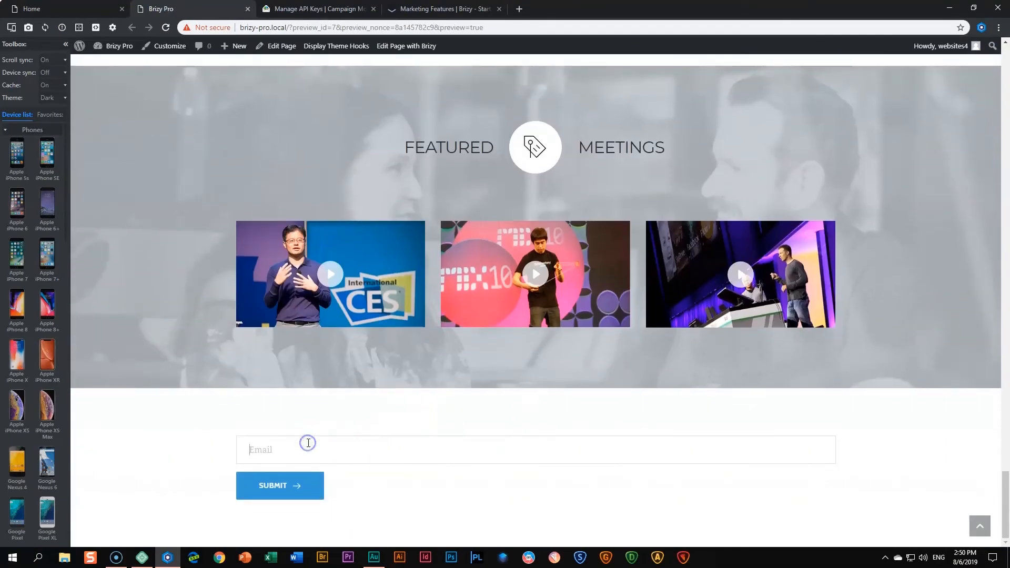
Submit a test email address through the form, then go to Campaign Monitor.
type("ABC@XYZ.COM")
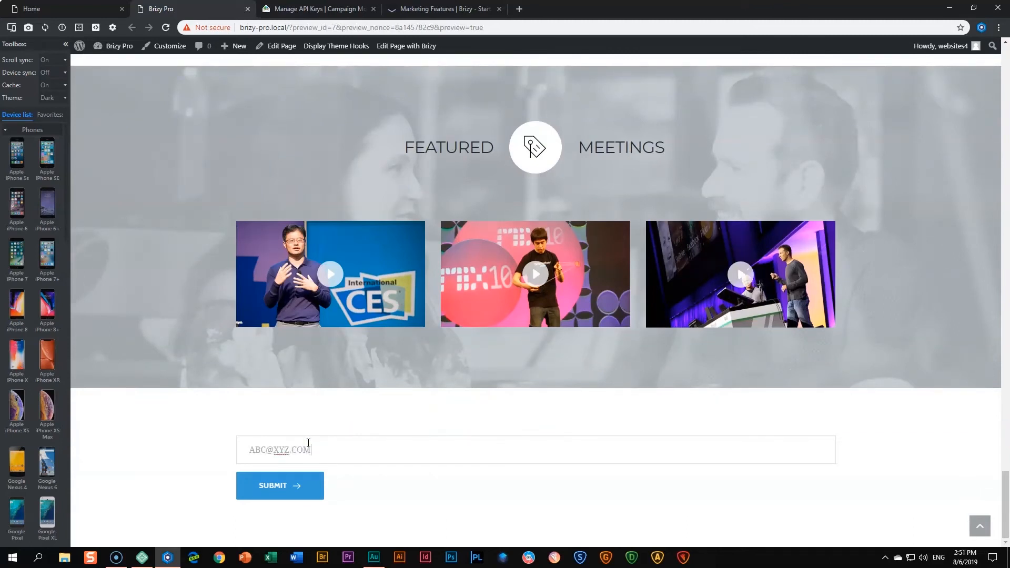
left_click(283, 496)
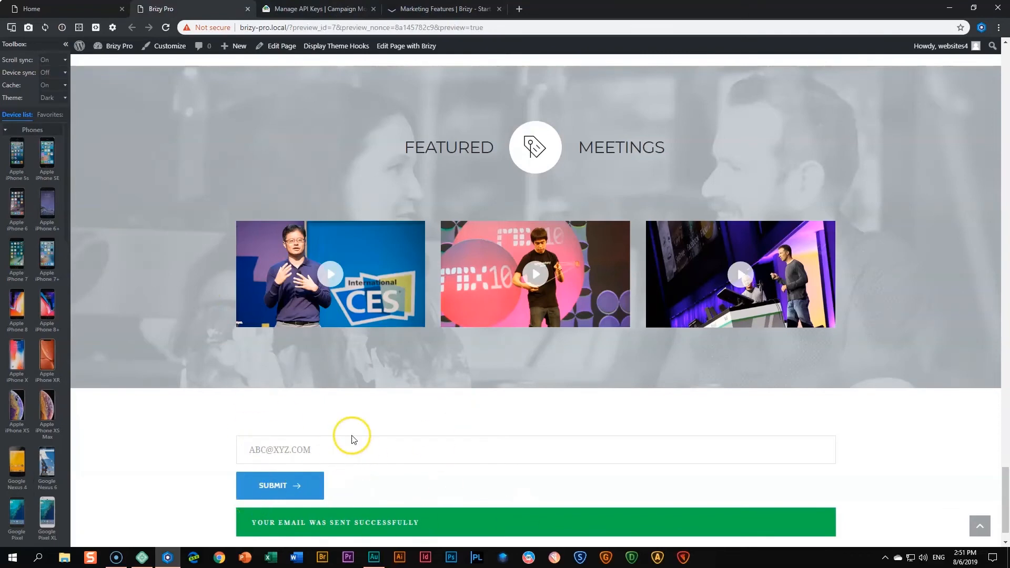
left_click(316, 9)
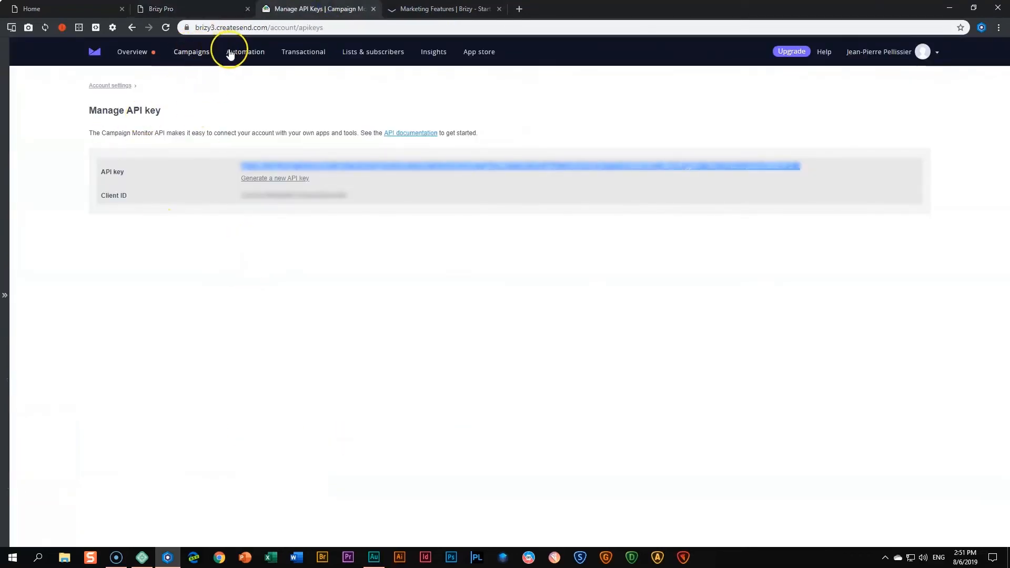
Confirm the test address is JP's List's one active subscriber, then return to the Brizy preview.
left_click(373, 51)
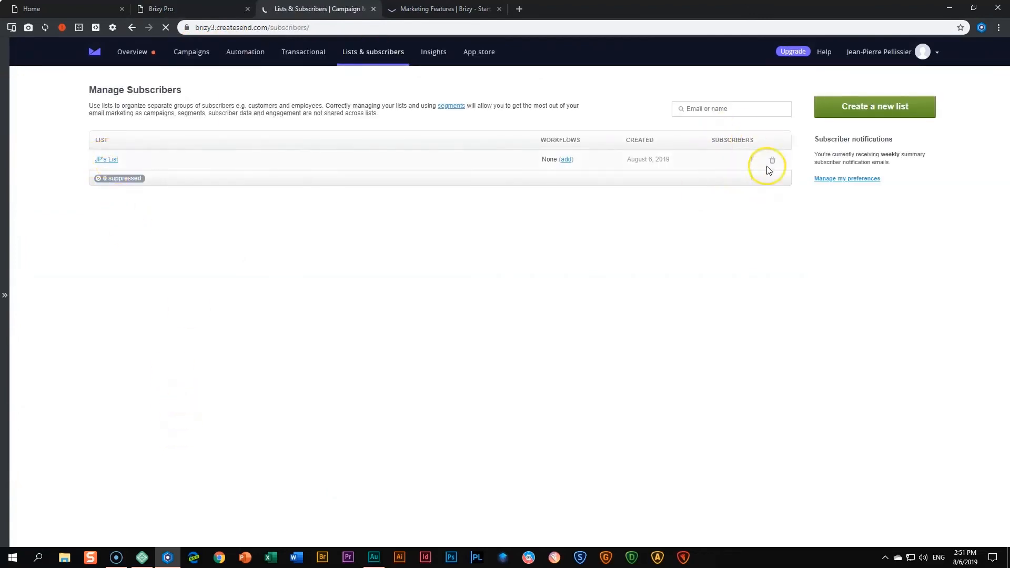
left_click(104, 159)
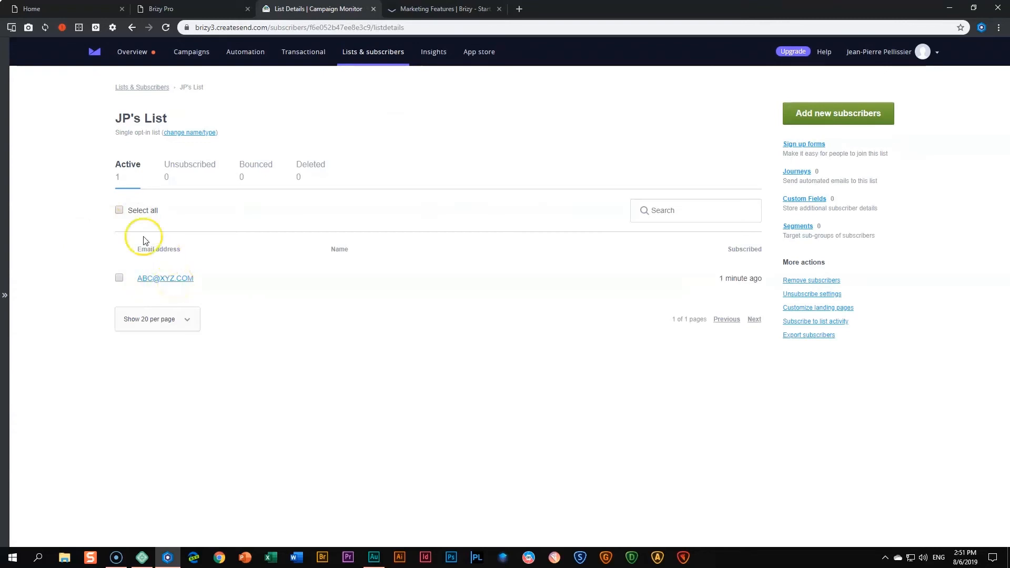
left_click(175, 6)
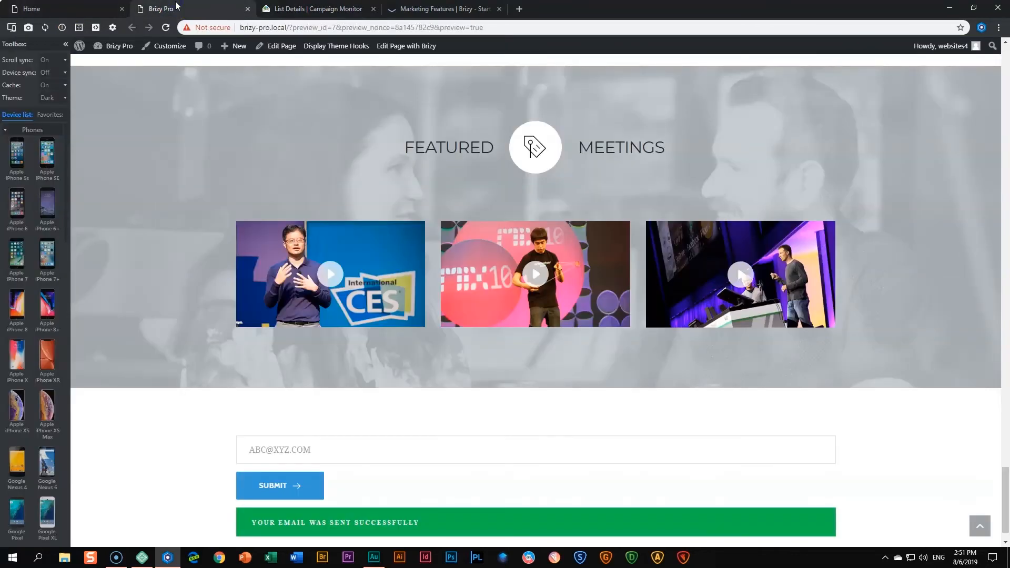
From the Home page's Brizy editor, choose Back to WordPress in the main menu.
left_click(159, 471)
left_click(32, 8)
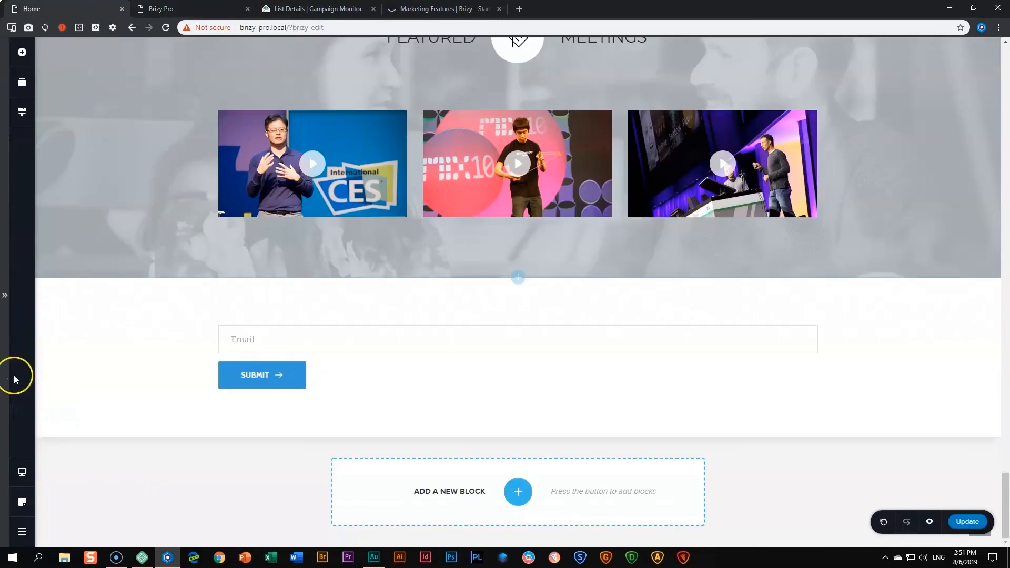
left_click(22, 531)
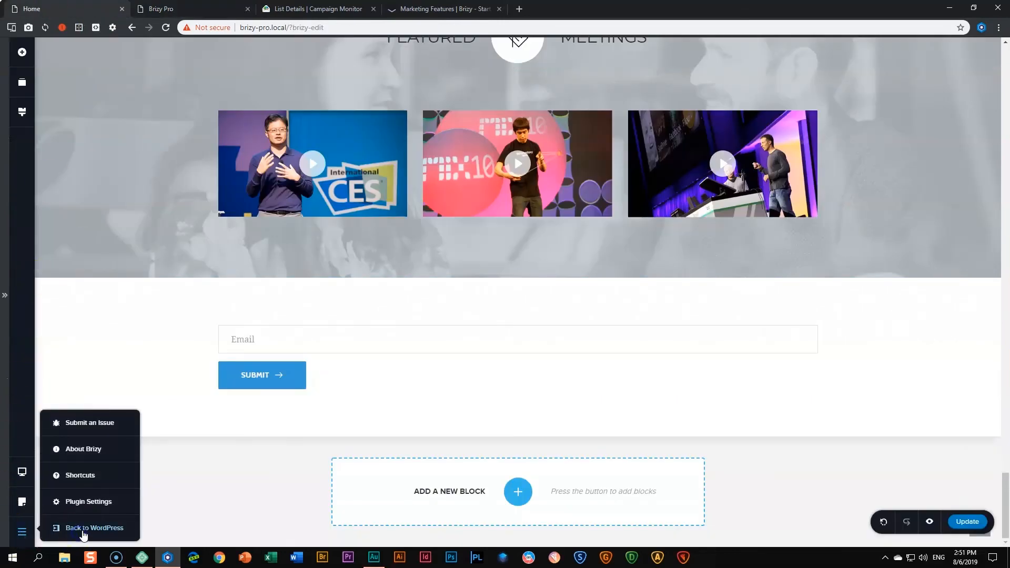
left_click(84, 535)
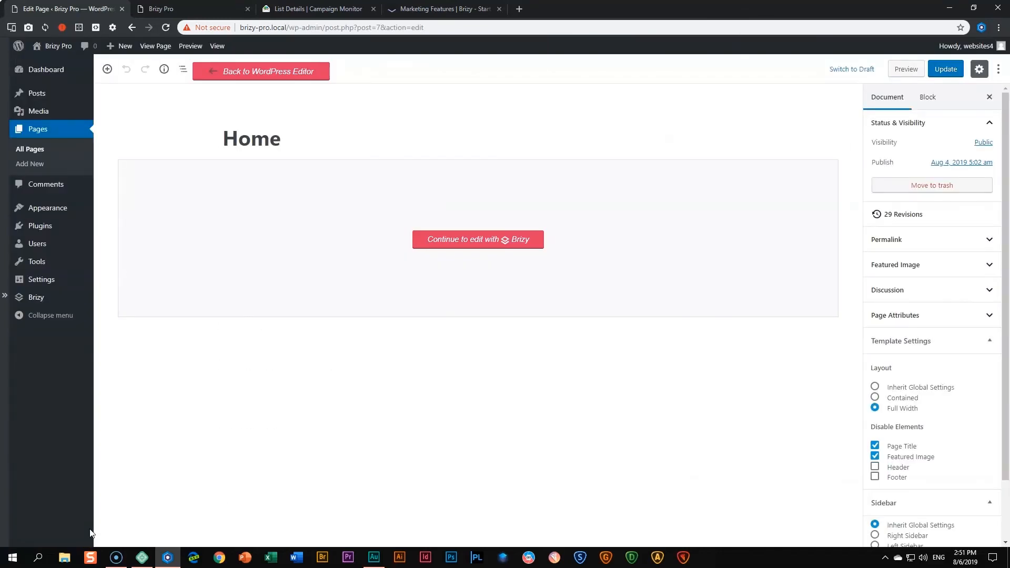
Review Brizy Integrations, cancelling a Campaignmonitor delete, check the test signup in Leads, then open Marketing Integrations.
mouse_move(48, 296)
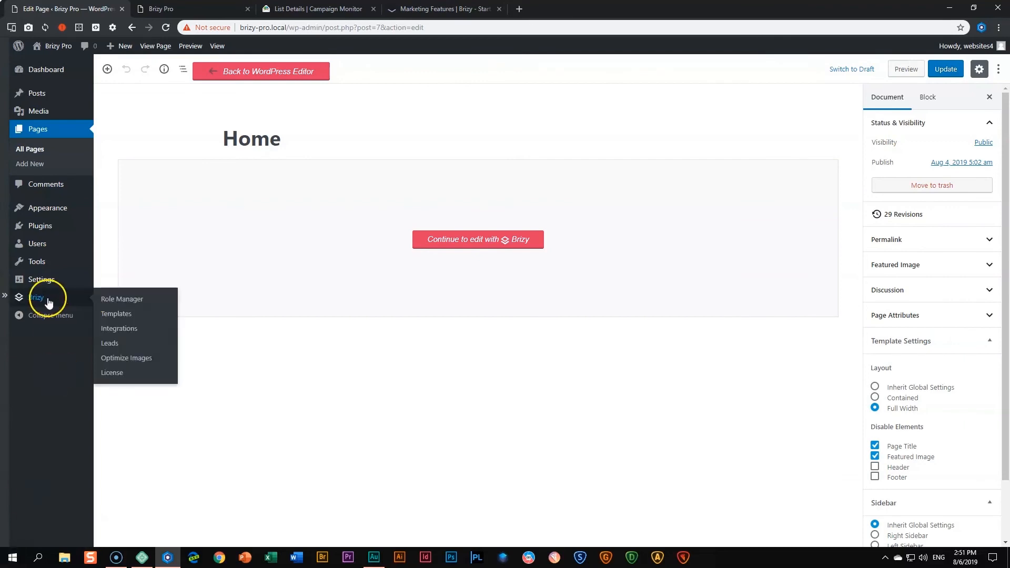
left_click(124, 330)
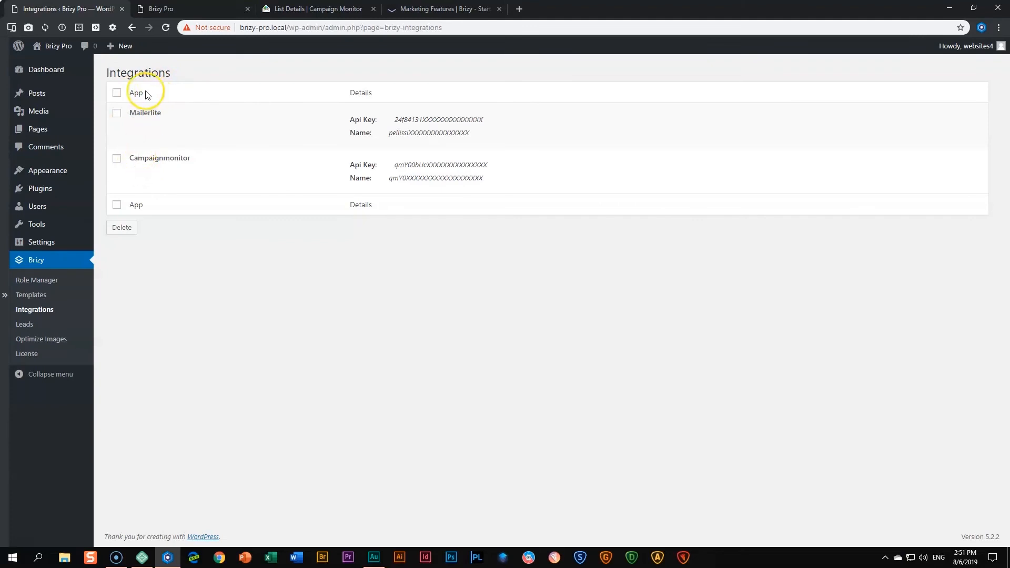
mouse_move(149, 112)
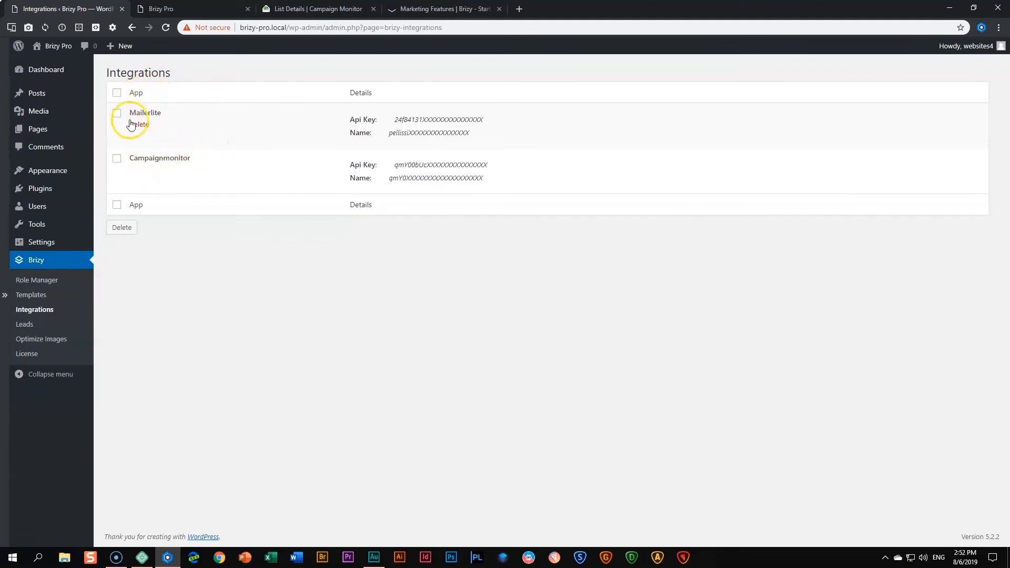
mouse_move(142, 161)
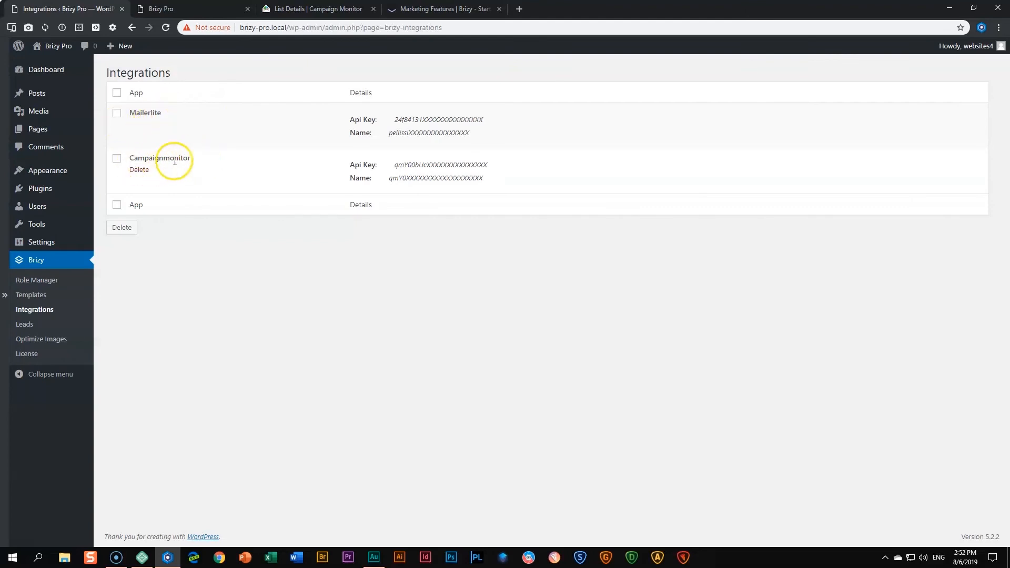
left_click(139, 170)
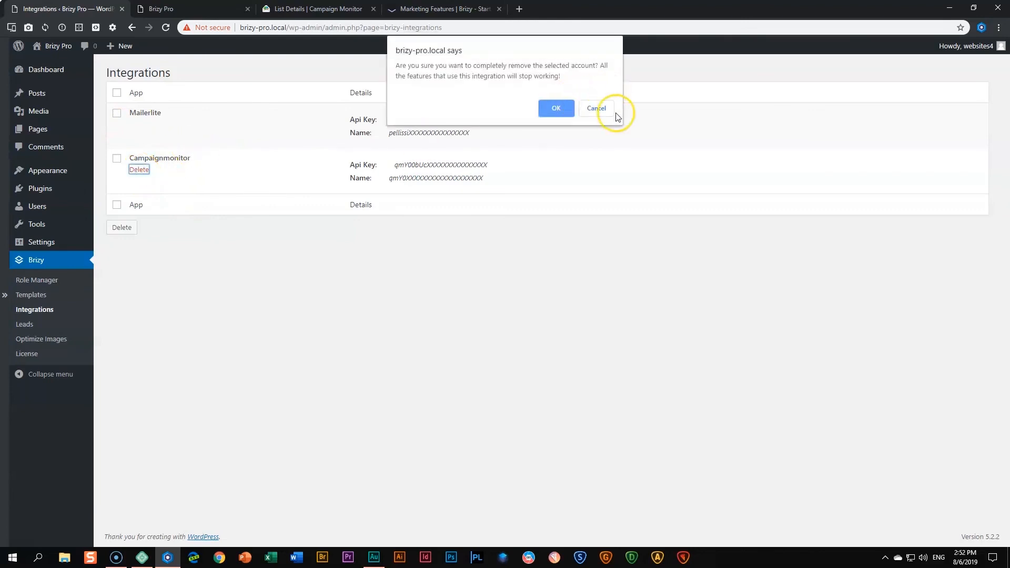
left_click(599, 107)
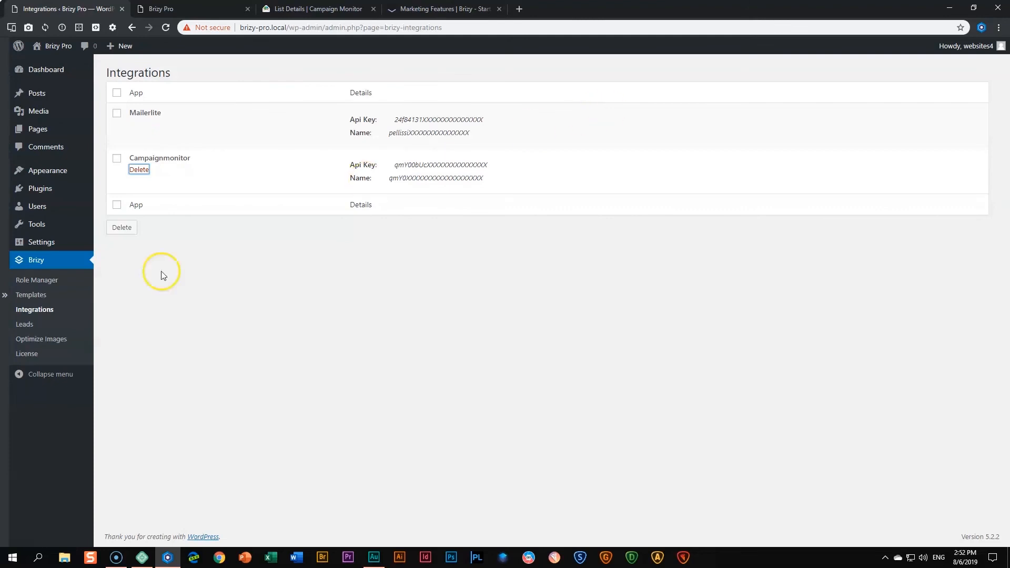
left_click(24, 325)
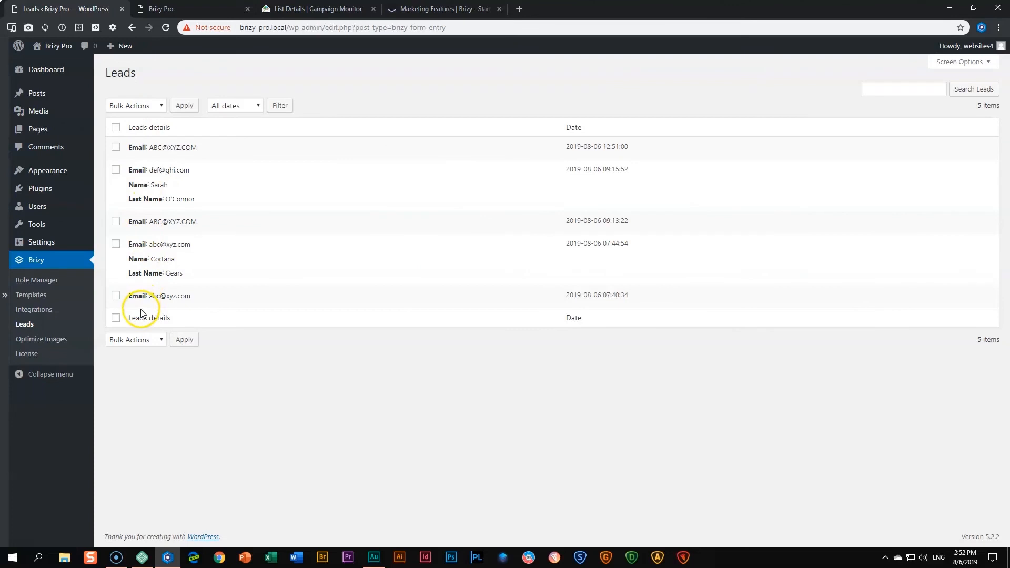
left_click(420, 8)
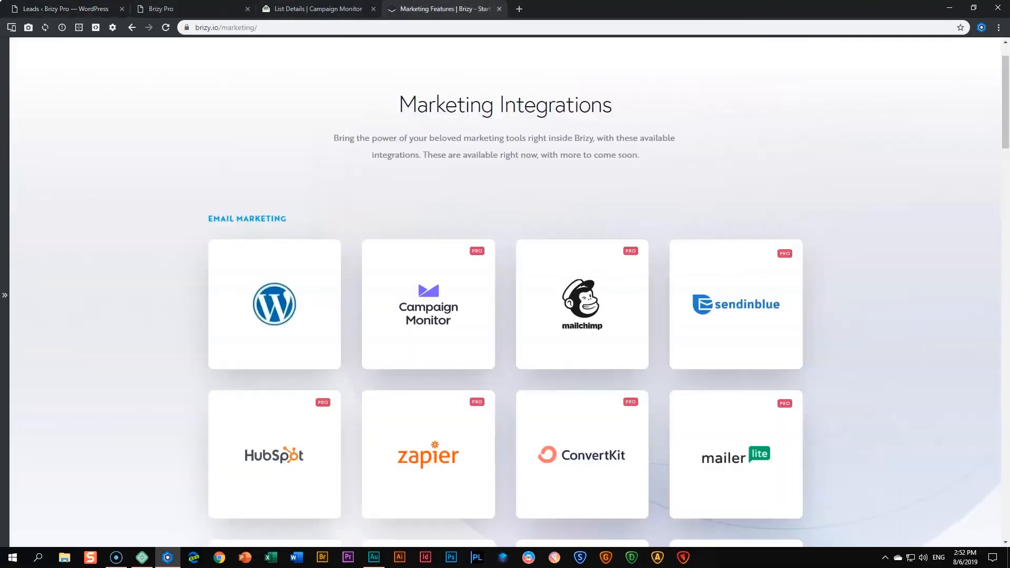
scroll(470, 221, "down", 2)
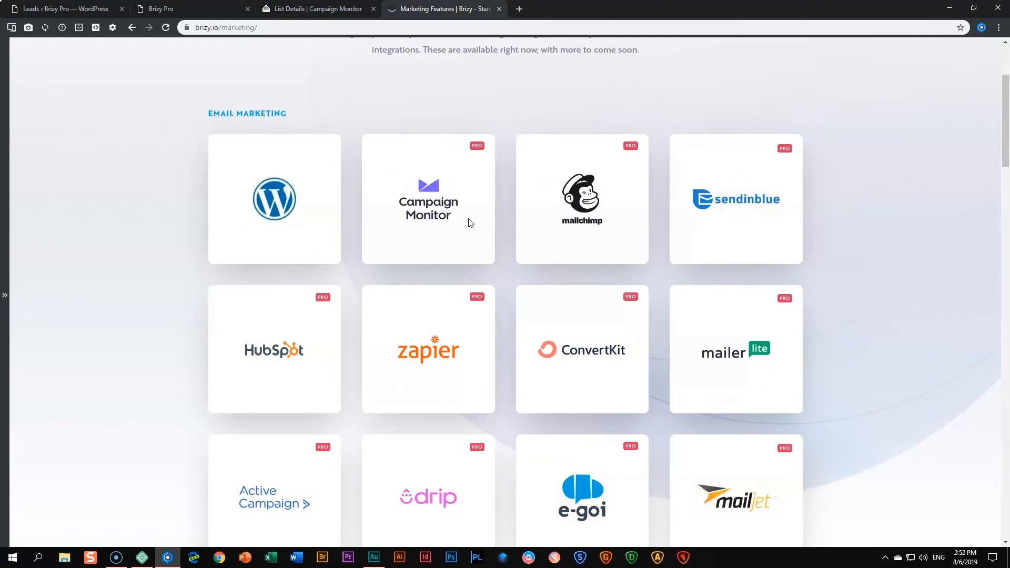
left_click(478, 221)
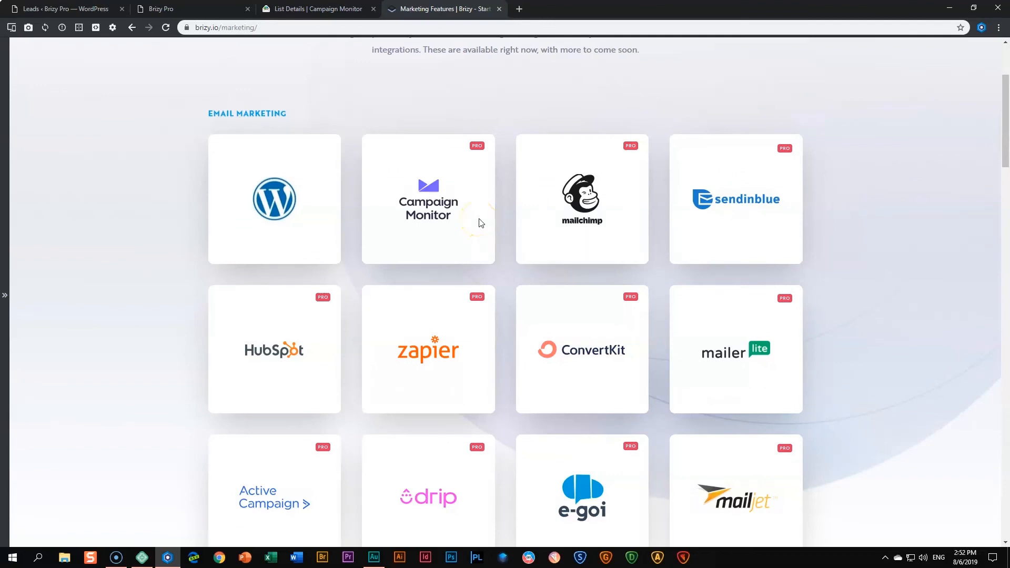